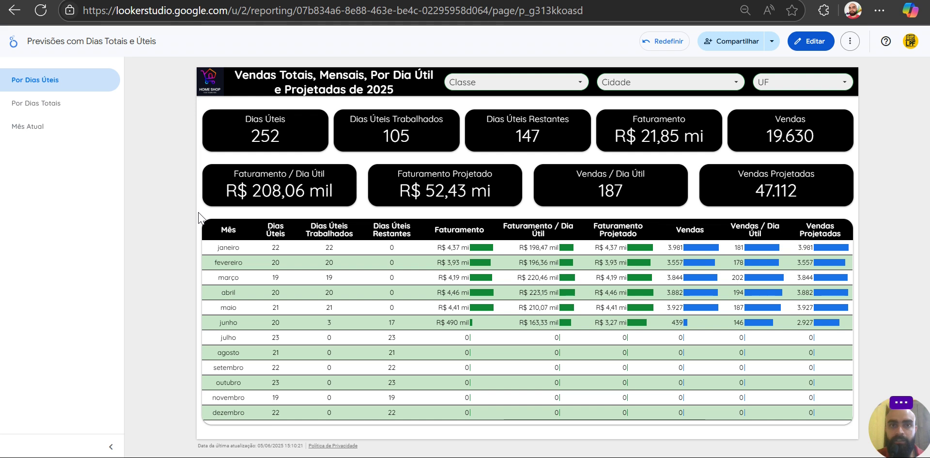
Review the Por Dias Totais and Mês Atual report pages, and return to Por Dias Úteis
{"action": "left_click", "coordinate": [60, 104]}
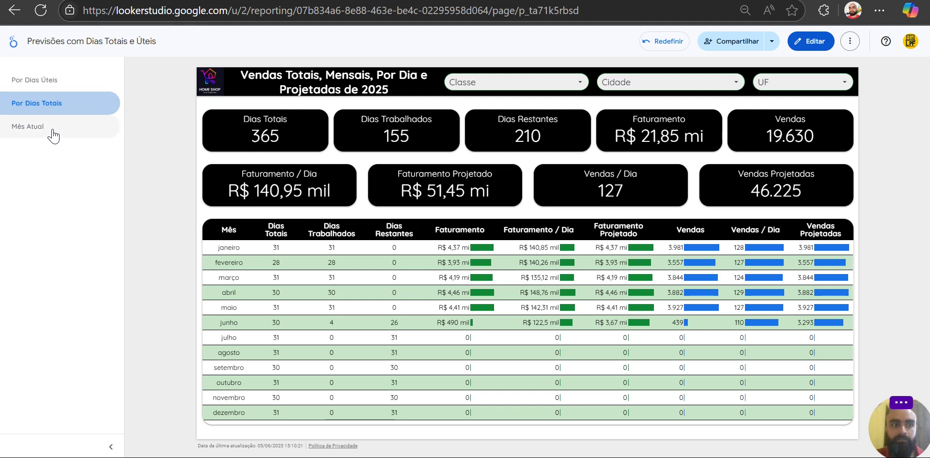
{"action": "left_click", "coordinate": [52, 131]}
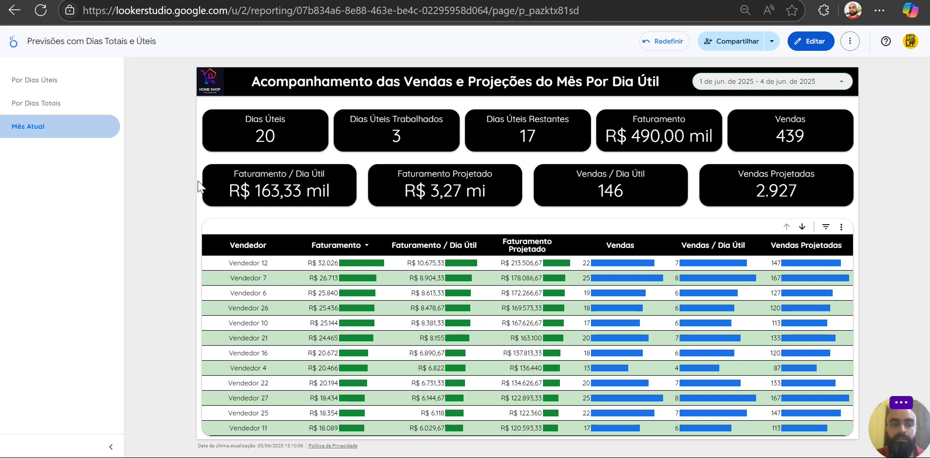
{"action": "left_click", "coordinate": [57, 83]}
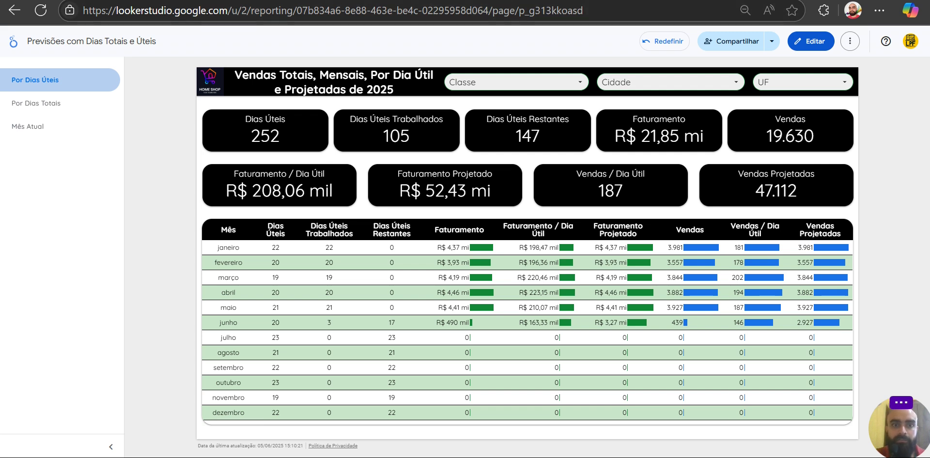
Switch to the Base Vendas 2024 - Hoje spreadsheet and look over its Base de dados and Tabela Calendário sheets
{"action": "left_click", "coordinate": [300, 0]}
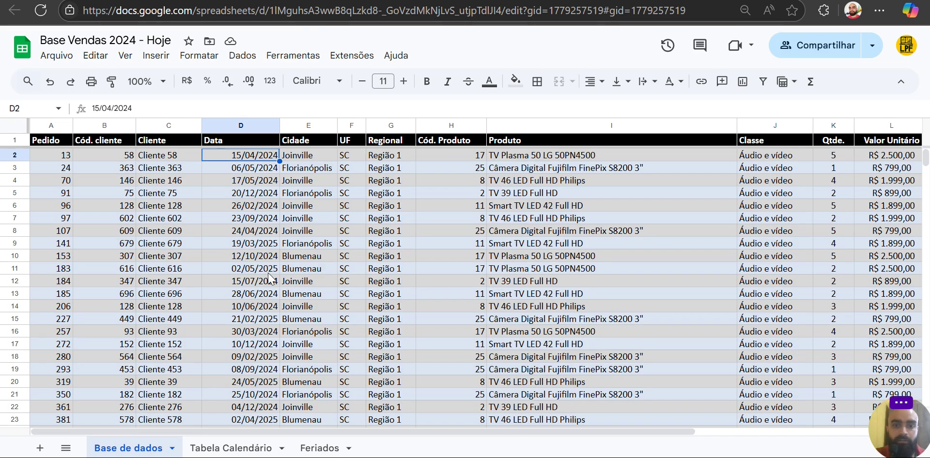
{"action": "left_click", "coordinate": [269, 273]}
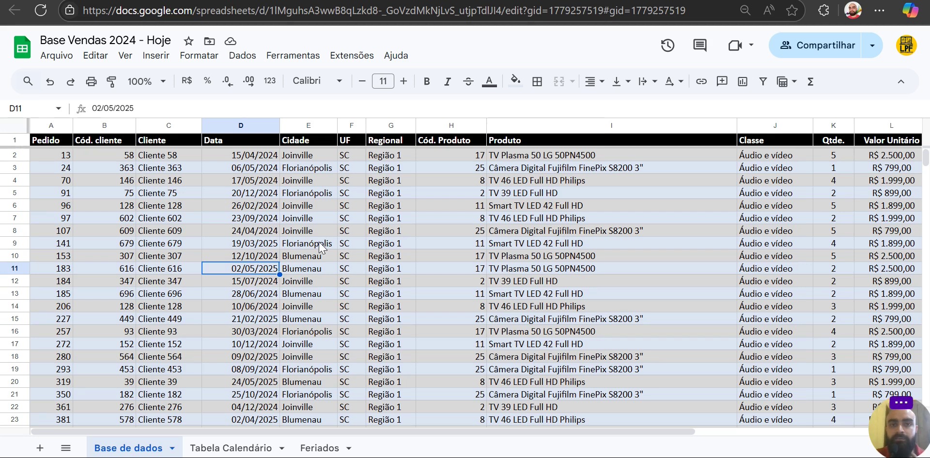
{"action": "left_click", "coordinate": [231, 447]}
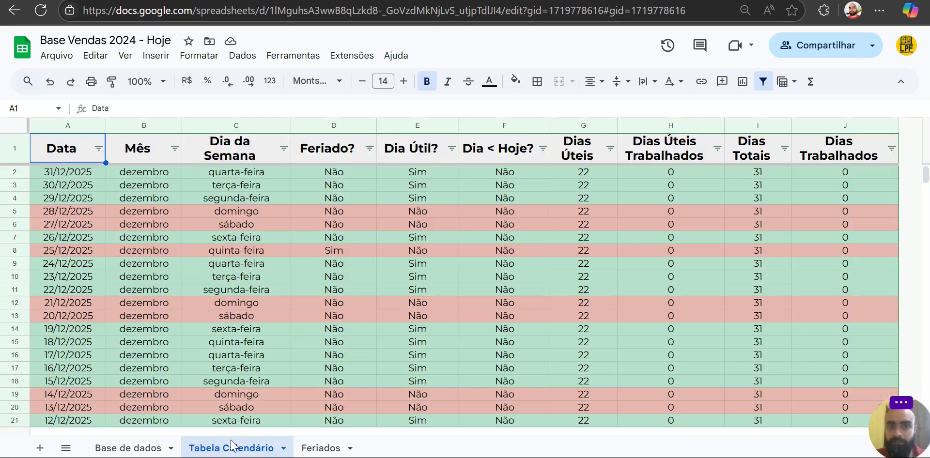
{"action": "left_click", "coordinate": [141, 449]}
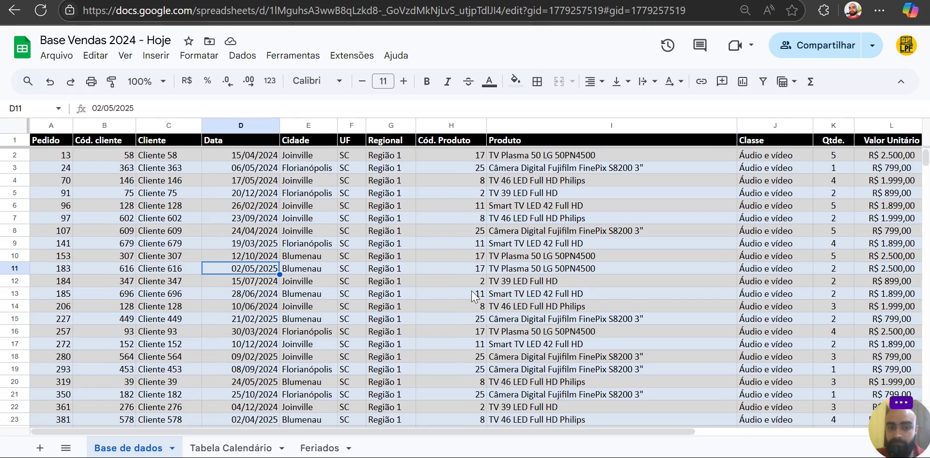
{"action": "scroll", "coordinate": [472, 296], "scroll_direction": "right", "scroll_amount": 5}
{"action": "scroll", "coordinate": [459, 299], "scroll_direction": "left", "scroll_amount": 3}
{"action": "scroll", "coordinate": [460, 299], "scroll_direction": "left", "scroll_amount": 2}
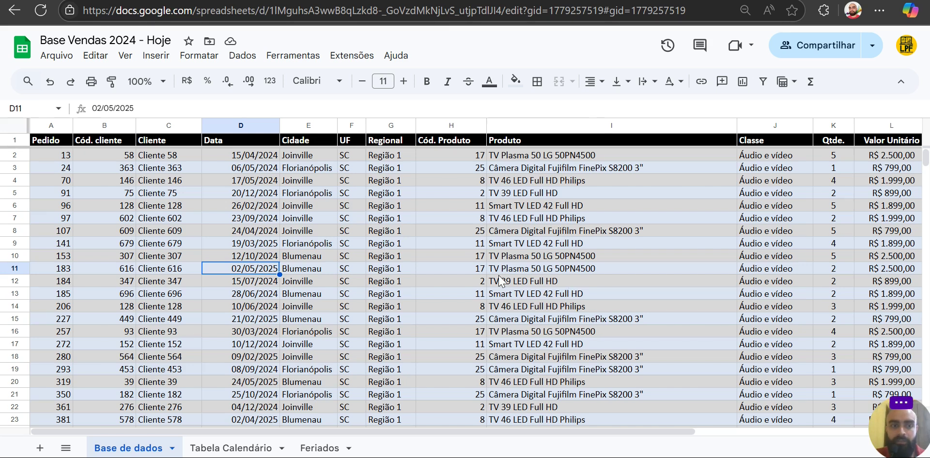
Examine the first order rows and the Valor Unitário column in the Base de dados sheet
{"action": "left_click", "coordinate": [13, 154]}
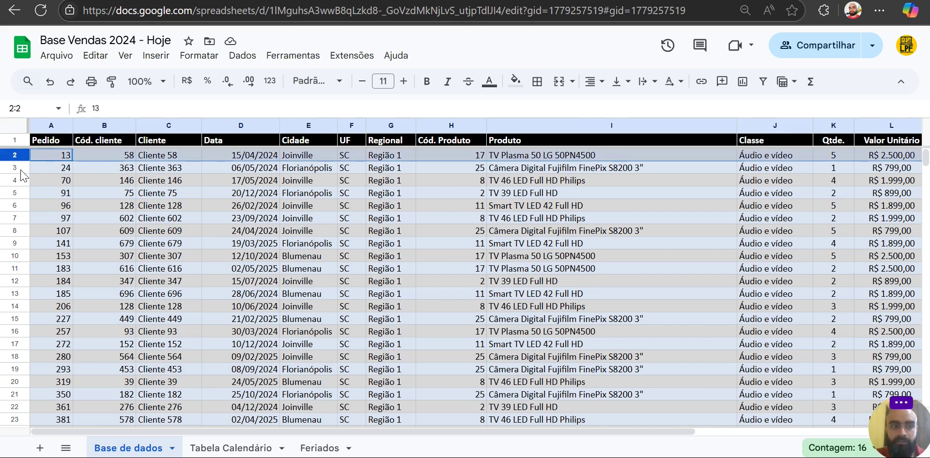
{"action": "left_click", "coordinate": [14, 167]}
{"action": "left_click", "coordinate": [262, 231]}
{"action": "scroll", "coordinate": [261, 232], "scroll_direction": "right", "scroll_amount": 5}
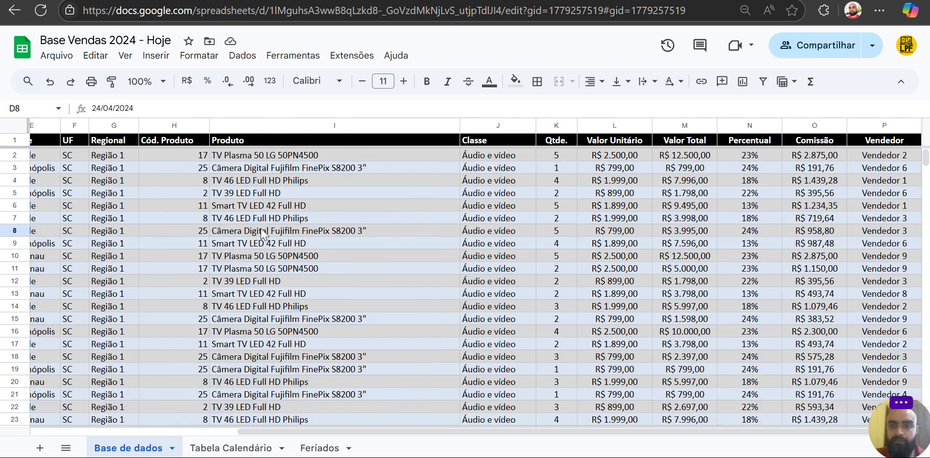
{"action": "scroll", "coordinate": [261, 233], "scroll_direction": "left", "scroll_amount": 5}
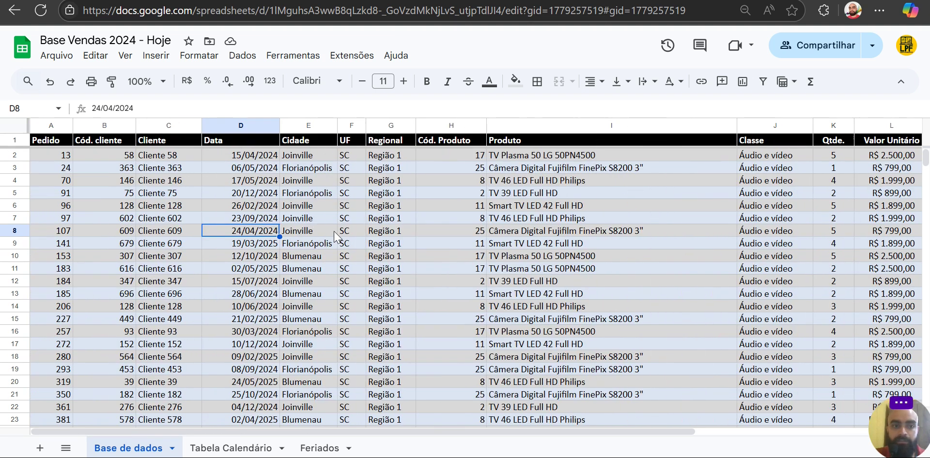
{"action": "scroll", "coordinate": [380, 180], "scroll_direction": "right", "scroll_amount": 5}
{"action": "left_click", "coordinate": [619, 126]}
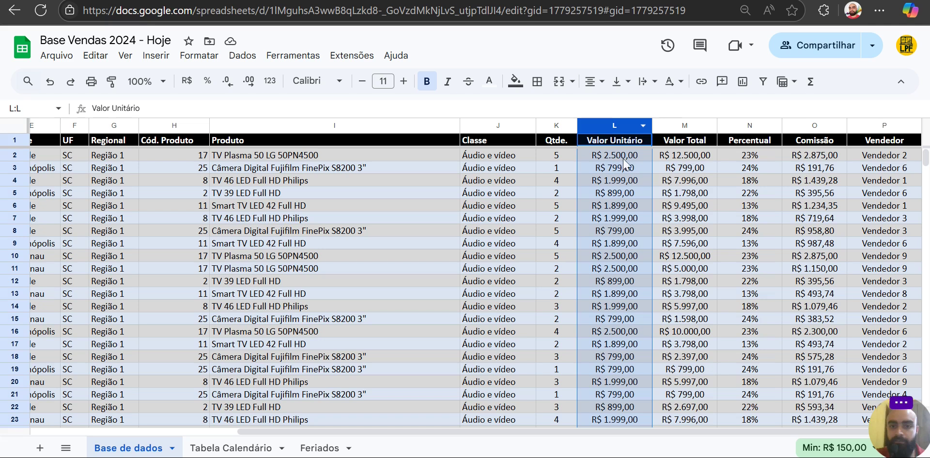
{"action": "scroll", "coordinate": [549, 243], "scroll_direction": "left", "scroll_amount": 5}
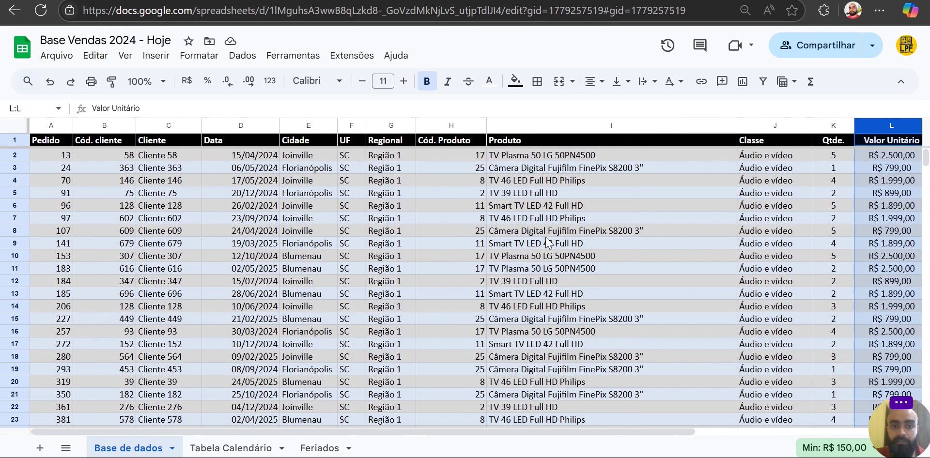
Compare the Por Dias Úteis page in Looker Studio with the Base de dados sheet, ending on the sheet
{"action": "left_click", "coordinate": [218, 1]}
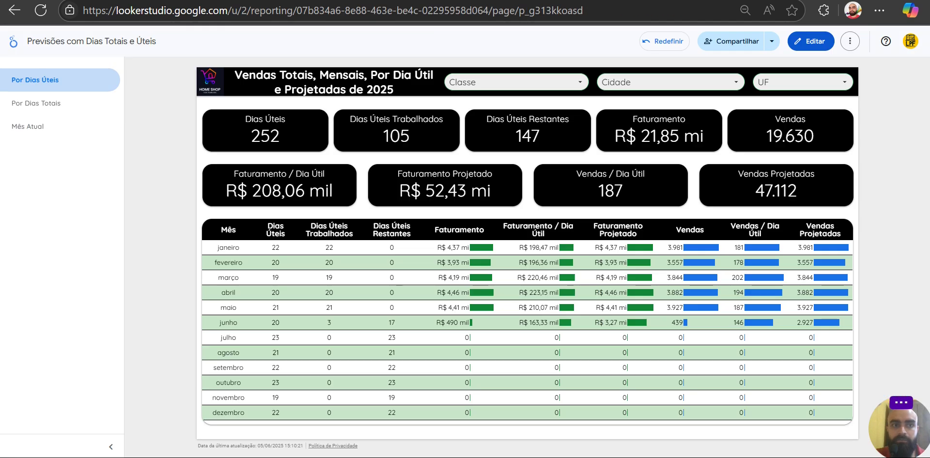
{"action": "left_click", "coordinate": [339, 1]}
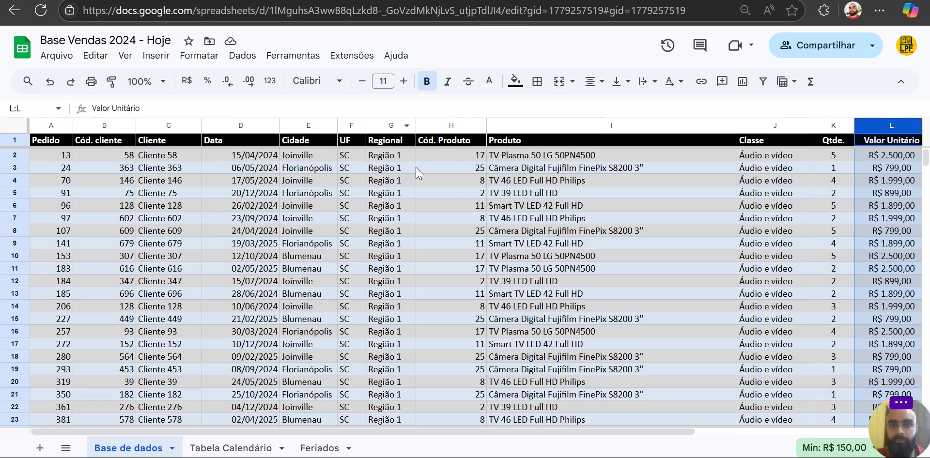
{"action": "left_click", "coordinate": [218, 1]}
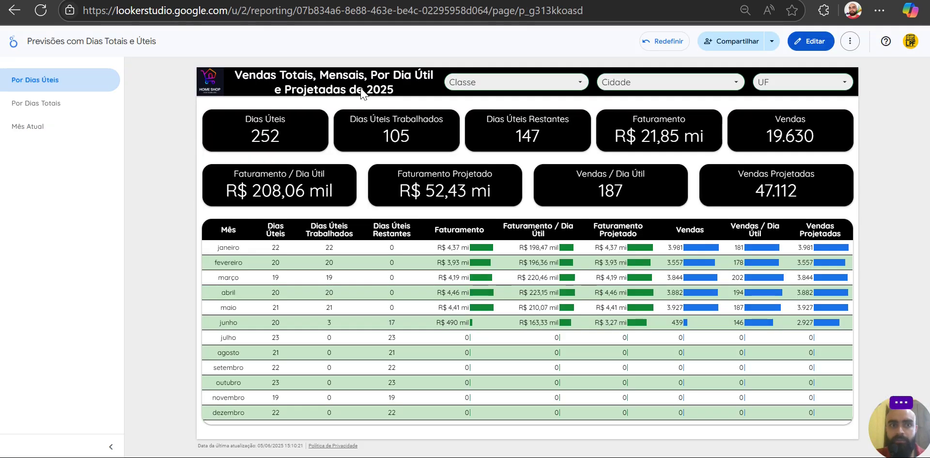
{"action": "left_click", "coordinate": [339, 1]}
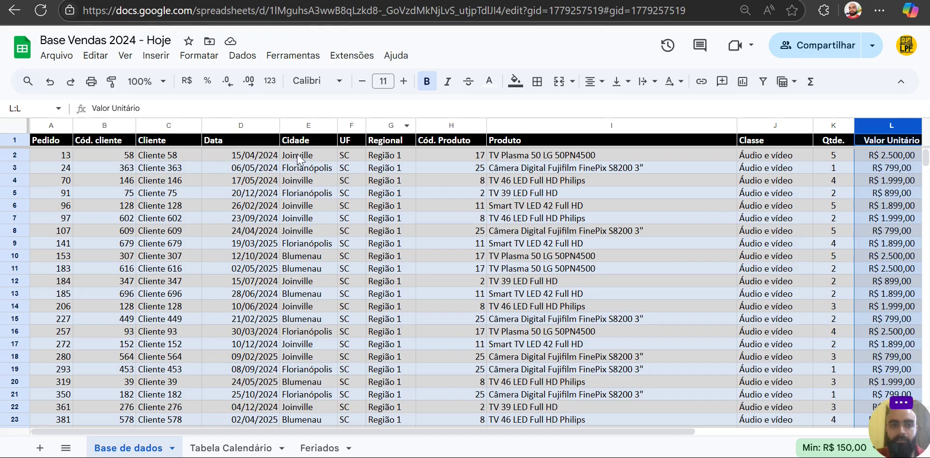
Check how far the sales records extend down the Cidade column, and return to the first record
{"action": "left_click", "coordinate": [309, 281]}
{"action": "key", "text": "ctrl+Down"}
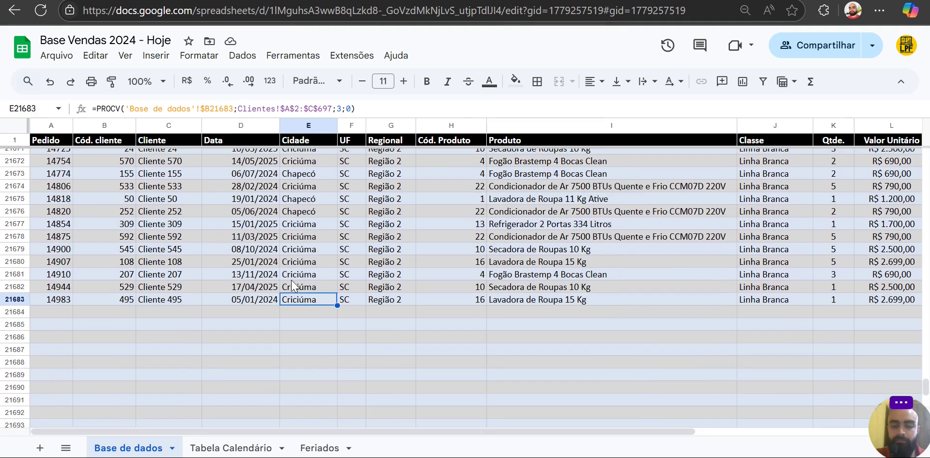
{"action": "key", "text": "ctrl+Up"}
{"action": "key", "text": "Up"}
{"action": "key", "text": "Down"}
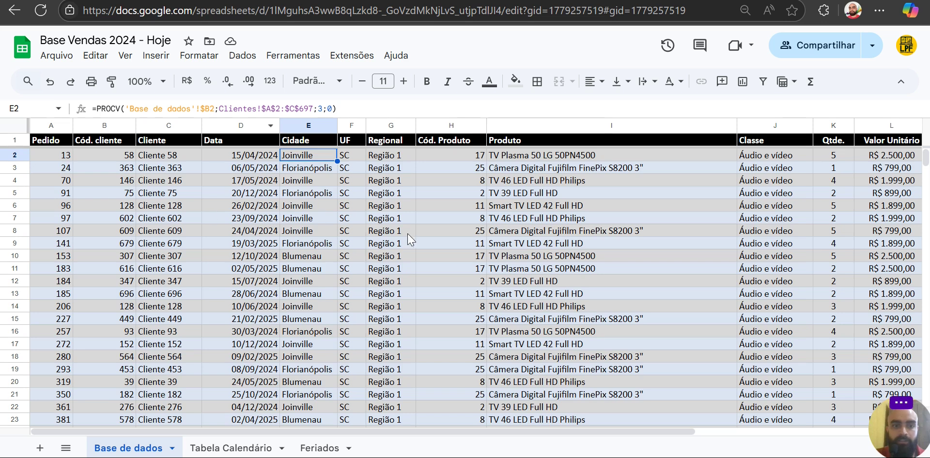
Look across the sales columns and highlight the Data values in D2:D12
{"action": "scroll", "coordinate": [393, 238], "scroll_direction": "right", "scroll_amount": 5}
{"action": "scroll", "coordinate": [321, 236], "scroll_direction": "left", "scroll_amount": 4}
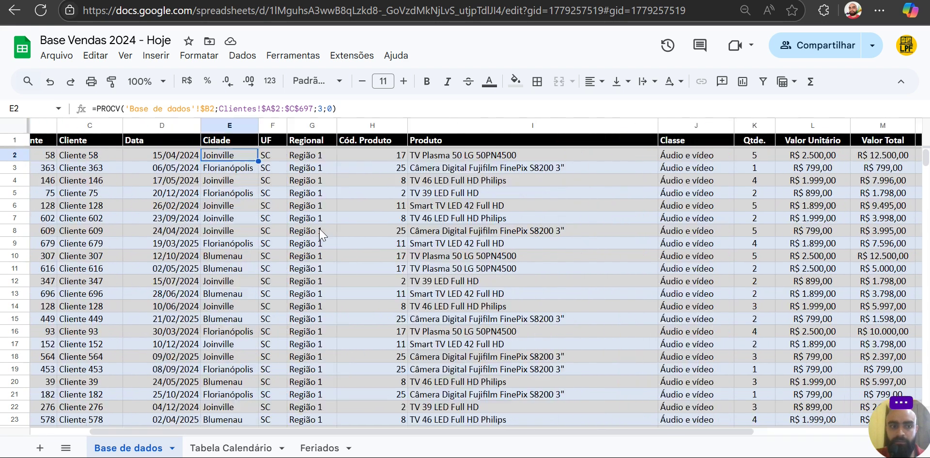
{"action": "scroll", "coordinate": [320, 235], "scroll_direction": "left", "scroll_amount": 2}
{"action": "left_click", "coordinate": [242, 206]}
{"action": "left_click_drag", "start_coordinate": [241, 155], "coordinate": [242, 283]}
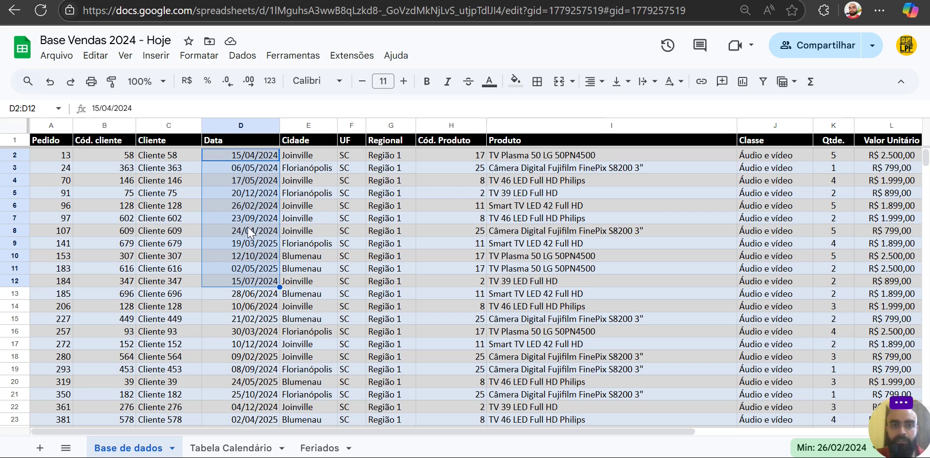
Open the Tabela Calendário sheet and inspect the row 2 formulas from Mês through Feriado?
{"action": "left_click", "coordinate": [225, 445]}
{"action": "left_click", "coordinate": [254, 256]}
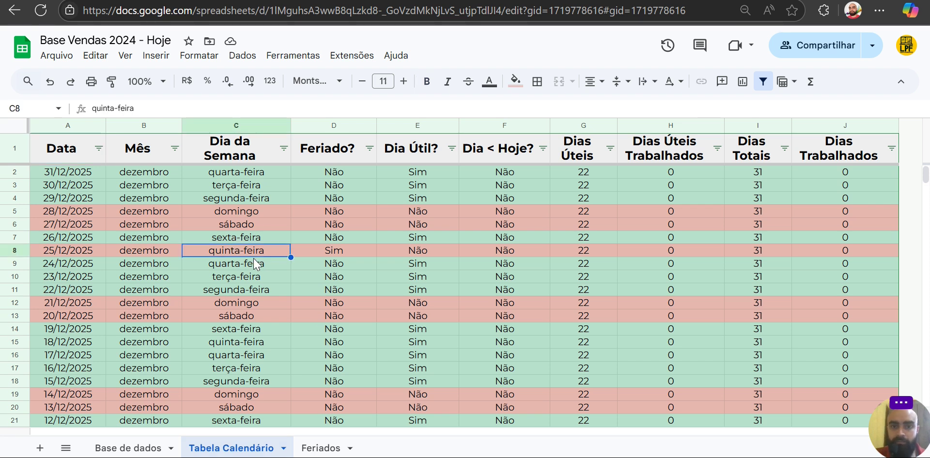
{"action": "left_click", "coordinate": [78, 186]}
{"action": "key", "text": "Up"}
{"action": "key", "text": "Right"}
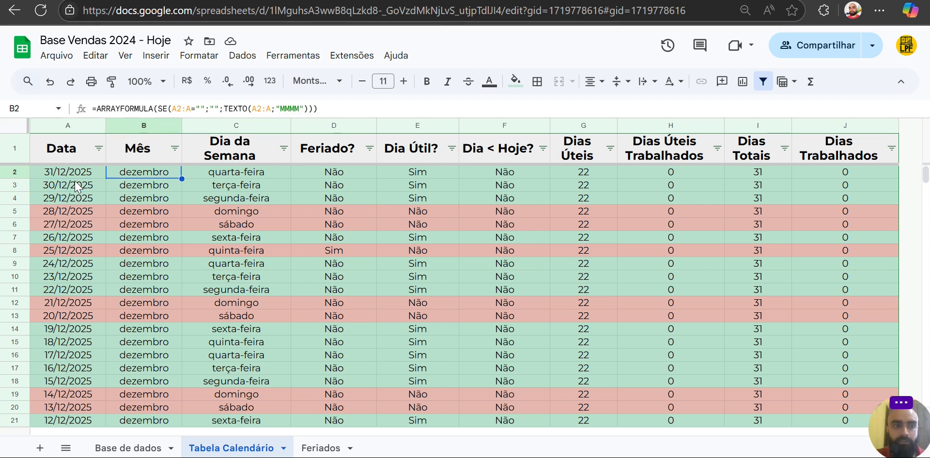
{"action": "key", "text": "Right"}
{"action": "key", "text": "Right"}
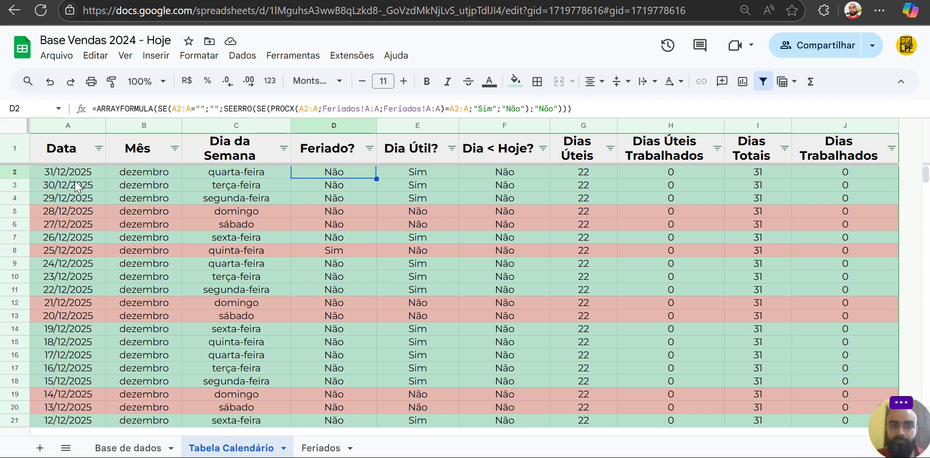
Open the Feriados sheet and examine the listed holiday dates and the empty rows A12:A17 beneath them
{"action": "left_click", "coordinate": [319, 451]}
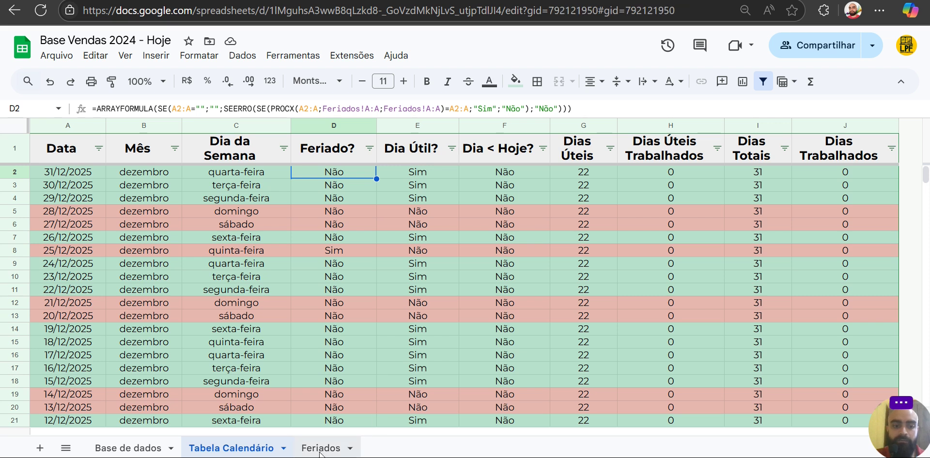
{"action": "left_click_drag", "start_coordinate": [92, 157], "coordinate": [91, 275]}
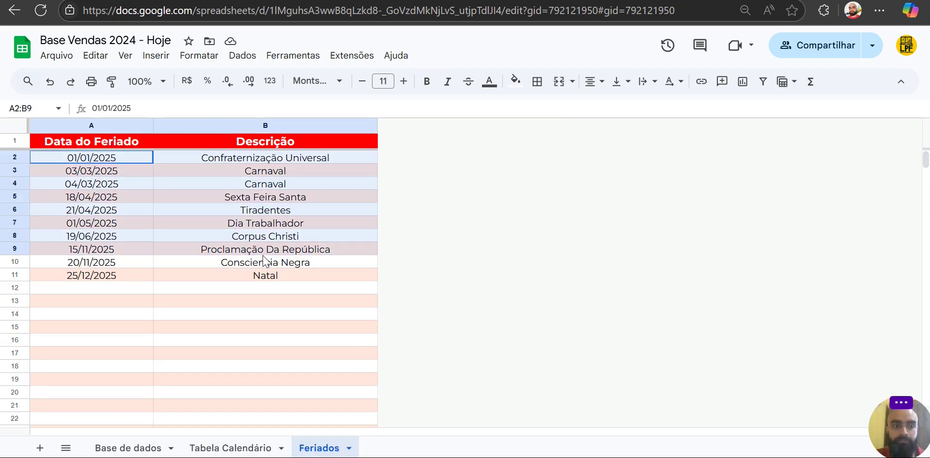
{"action": "left_click", "coordinate": [98, 289], "text": "shift"}
{"action": "key", "text": "ctrl+c"}
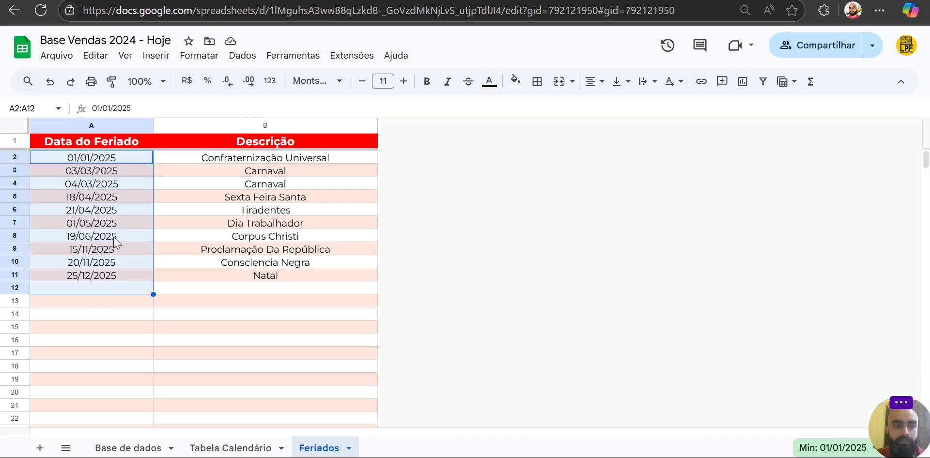
{"action": "left_click", "coordinate": [114, 240]}
{"action": "key", "text": "Down"}
{"action": "key", "text": "Down"}
{"action": "key", "text": "Down"}
{"action": "key", "text": "Down"}
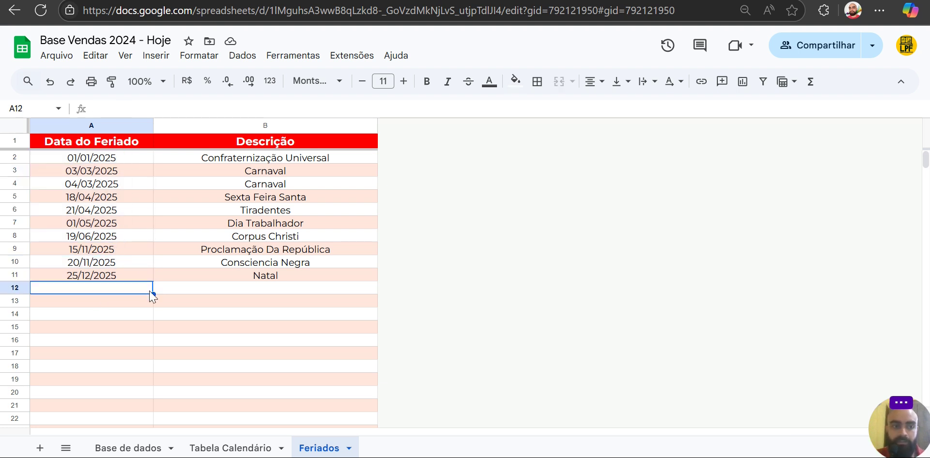
{"action": "scroll", "coordinate": [145, 315], "scroll_direction": "down", "scroll_amount": 3}
{"action": "scroll", "coordinate": [138, 312], "scroll_direction": "up", "scroll_amount": 3}
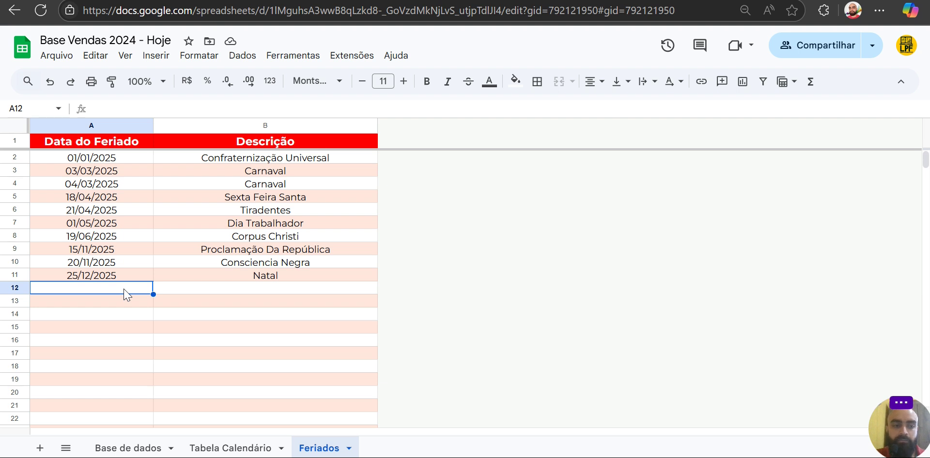
{"action": "left_click", "coordinate": [104, 361], "text": "shift"}
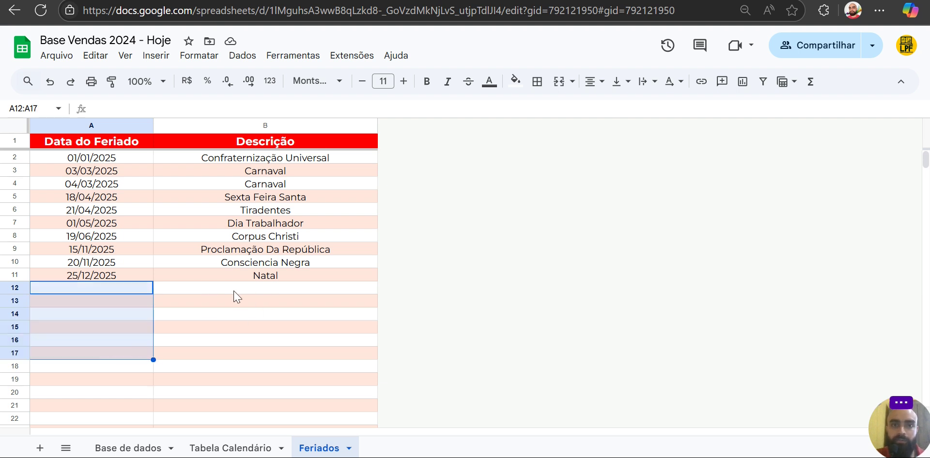
Examine the weekend rows and the 25/12/2025 holiday row in Tabela Calendário, and return to the Feriados list
{"action": "left_click", "coordinate": [249, 449]}
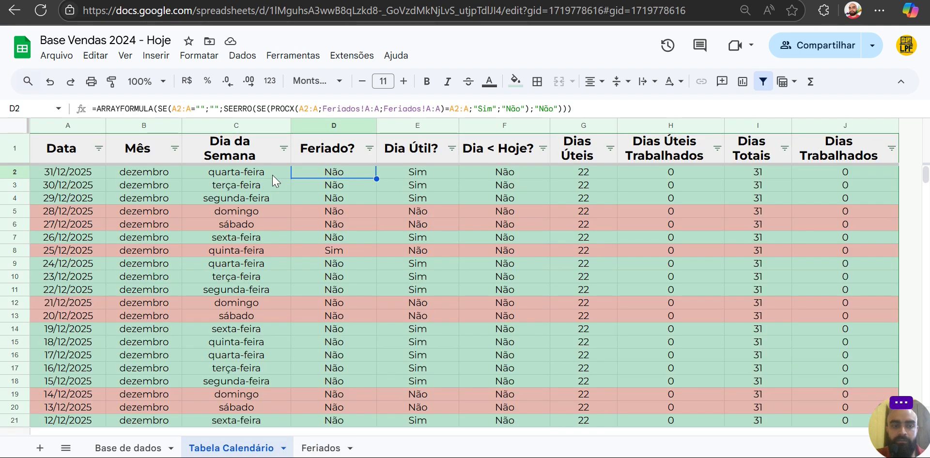
{"action": "left_click_drag", "start_coordinate": [244, 212], "coordinate": [242, 230]}
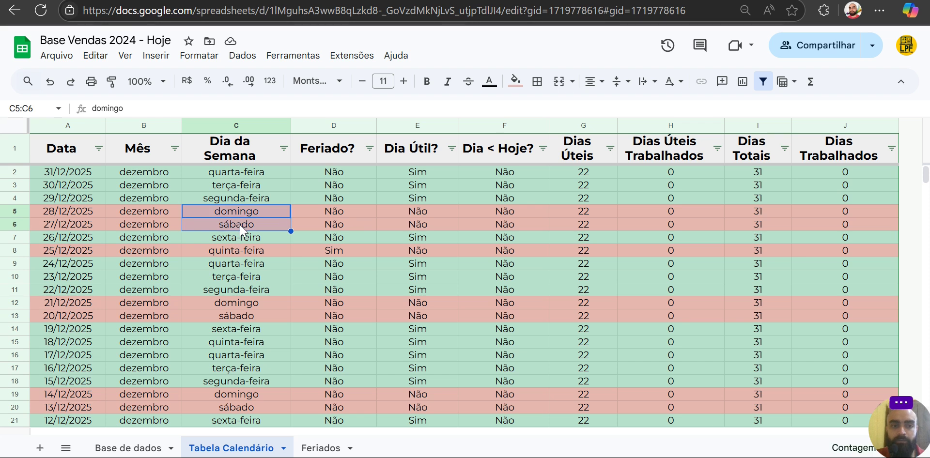
{"action": "left_click", "coordinate": [251, 256]}
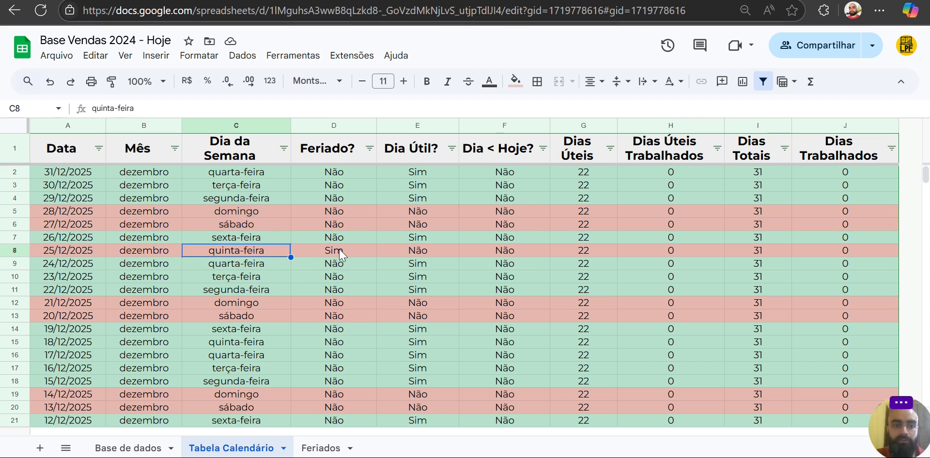
{"action": "left_click_drag", "start_coordinate": [75, 253], "coordinate": [224, 249]}
{"action": "left_click", "coordinate": [224, 249]}
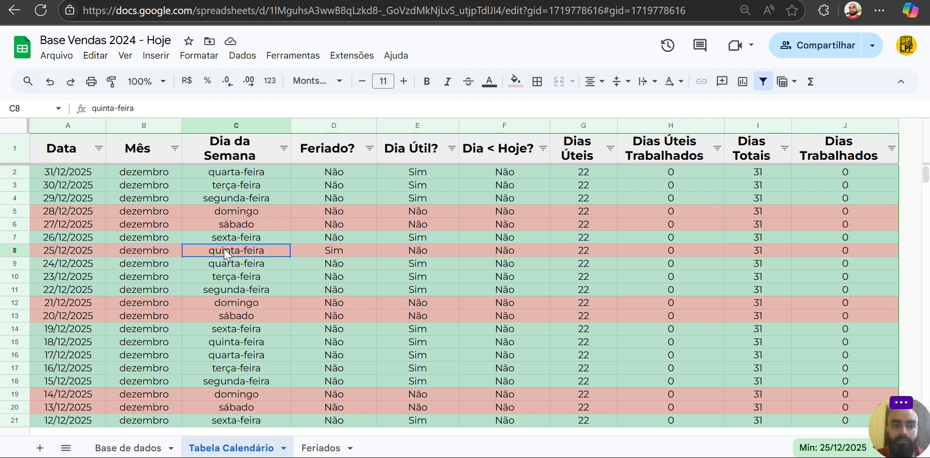
{"action": "left_click", "coordinate": [316, 446]}
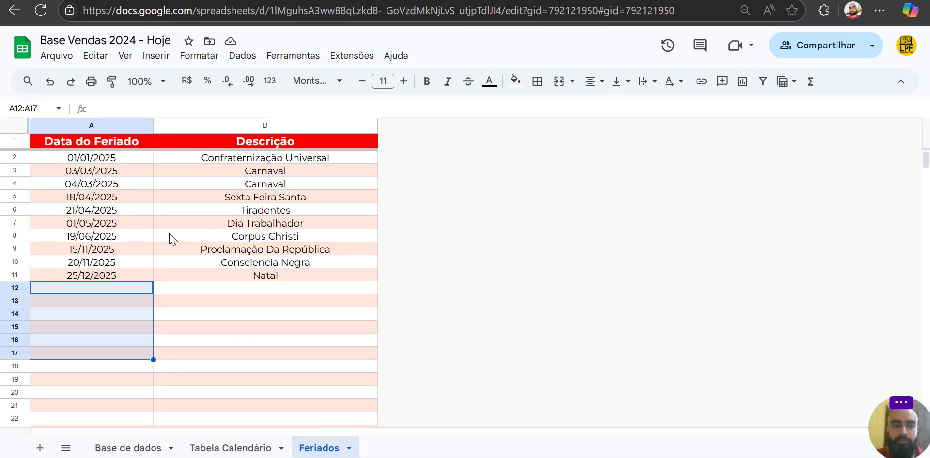
Return to the Tabela Calendário sheet and inspect the Dia Útil? formula in the 25/12/2025 row and the Dia < Hoje? formula in F2
{"action": "left_click", "coordinate": [247, 444]}
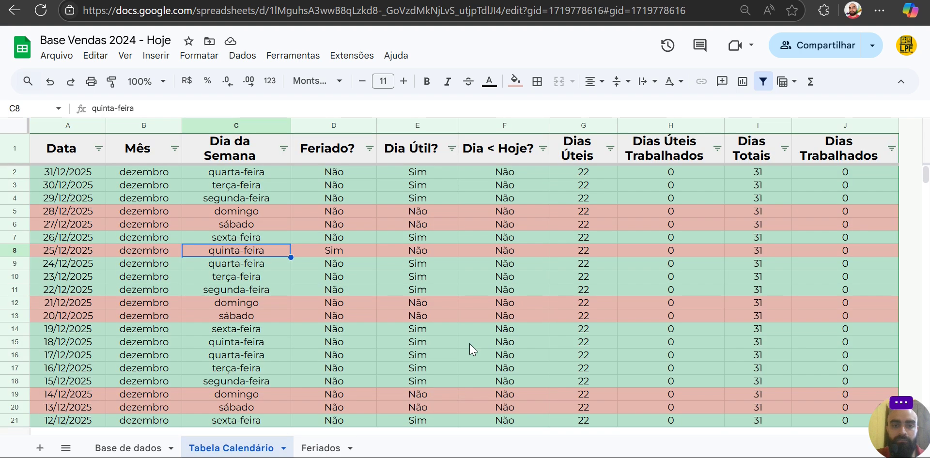
{"action": "left_click", "coordinate": [409, 251]}
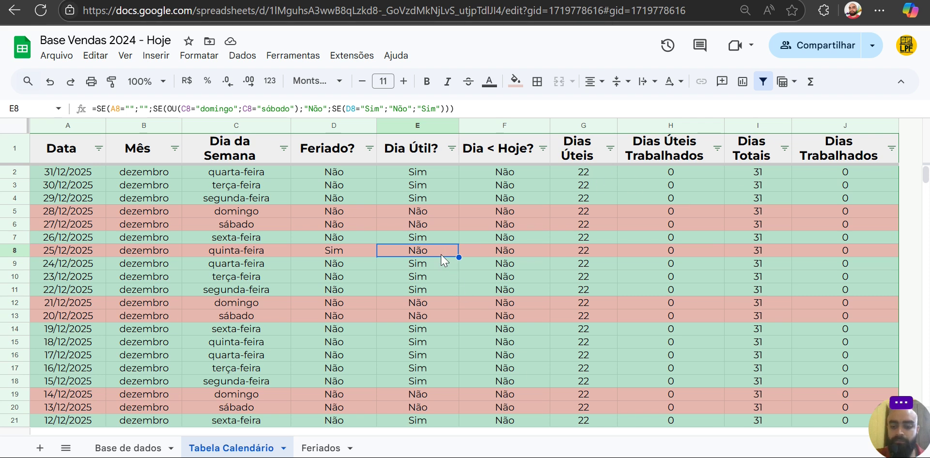
{"action": "key", "text": "Up"}
{"action": "key", "text": "Up"}
{"action": "key", "text": "Up"}
{"action": "key", "text": "Up"}
{"action": "key", "text": "Up"}
{"action": "key", "text": "Up"}
{"action": "key", "text": "Right"}
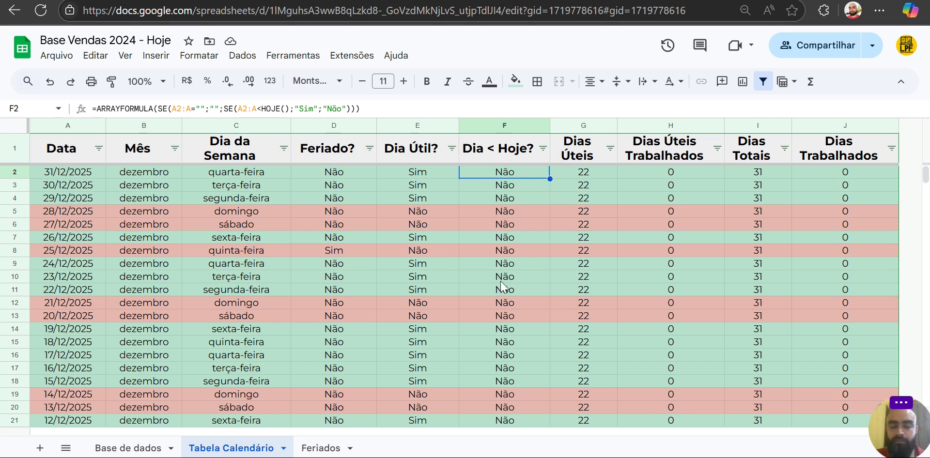
Examine the Dia < Hoje? values across the 2025 months, from December to January and back to early June
{"action": "scroll", "coordinate": [502, 287], "scroll_direction": "down", "scroll_amount": 20}
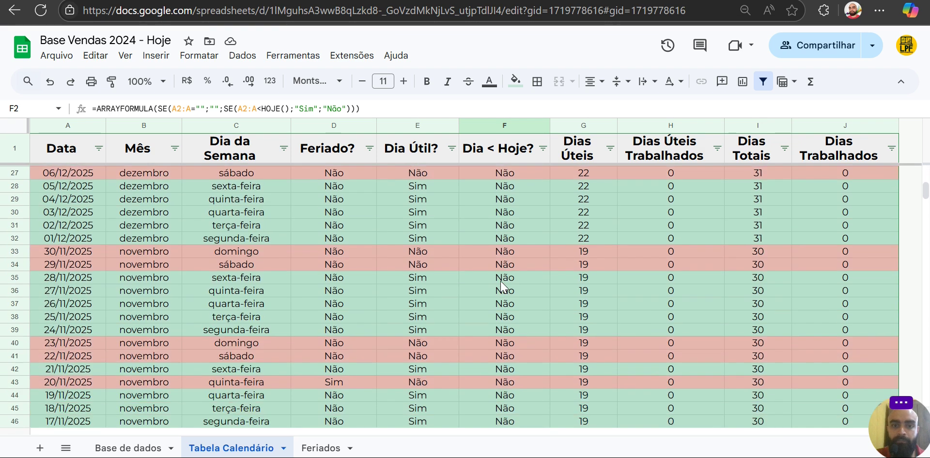
{"action": "scroll", "coordinate": [502, 286], "scroll_direction": "down", "scroll_amount": 20}
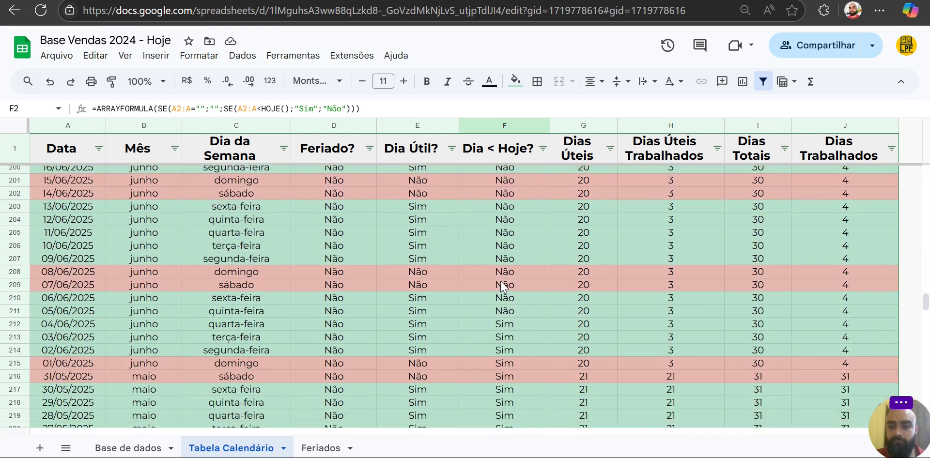
{"action": "scroll", "coordinate": [503, 287], "scroll_direction": "down", "scroll_amount": 20}
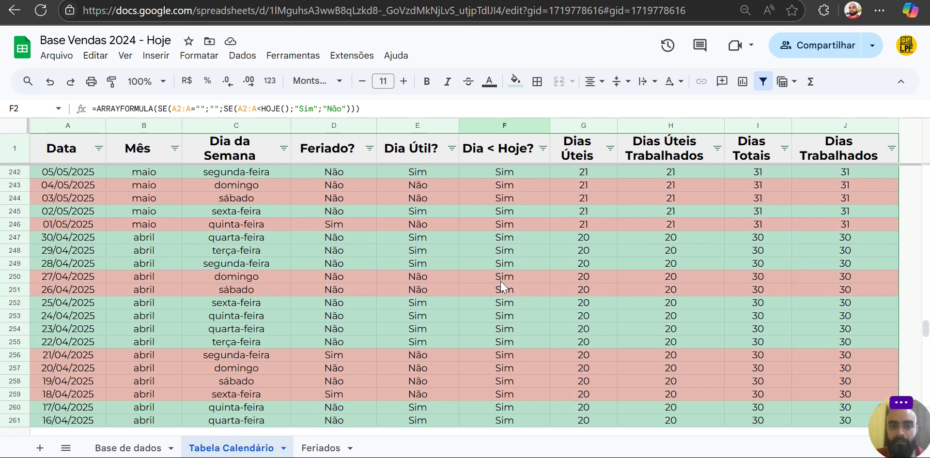
{"action": "scroll", "coordinate": [502, 286], "scroll_direction": "down", "scroll_amount": 8}
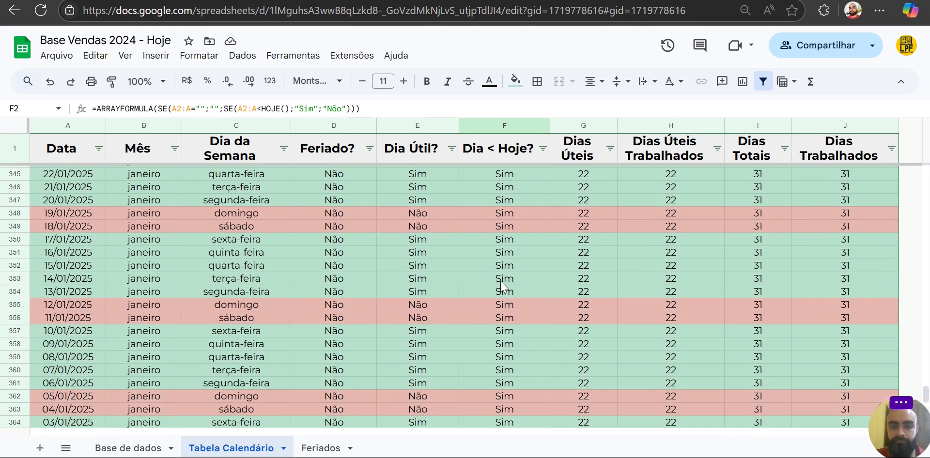
{"action": "scroll", "coordinate": [504, 287], "scroll_direction": "up", "scroll_amount": 20}
{"action": "scroll", "coordinate": [503, 287], "scroll_direction": "up", "scroll_amount": 20}
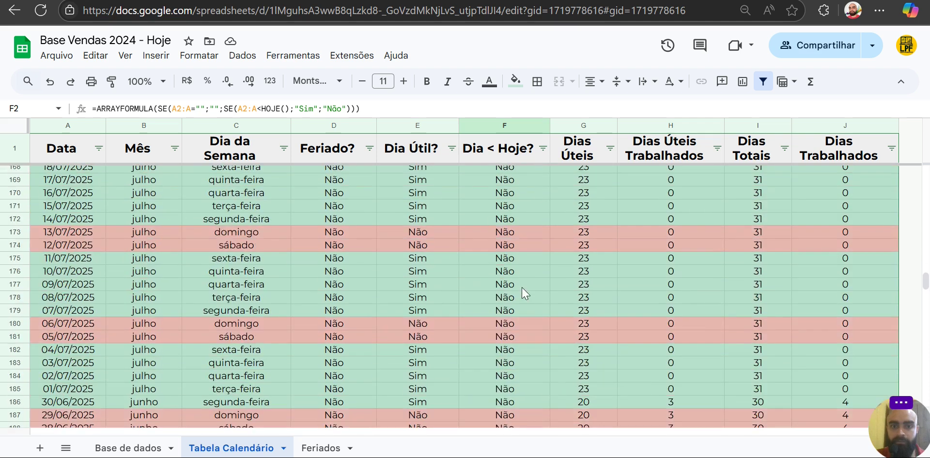
{"action": "scroll", "coordinate": [472, 232], "scroll_direction": "down", "scroll_amount": 20}
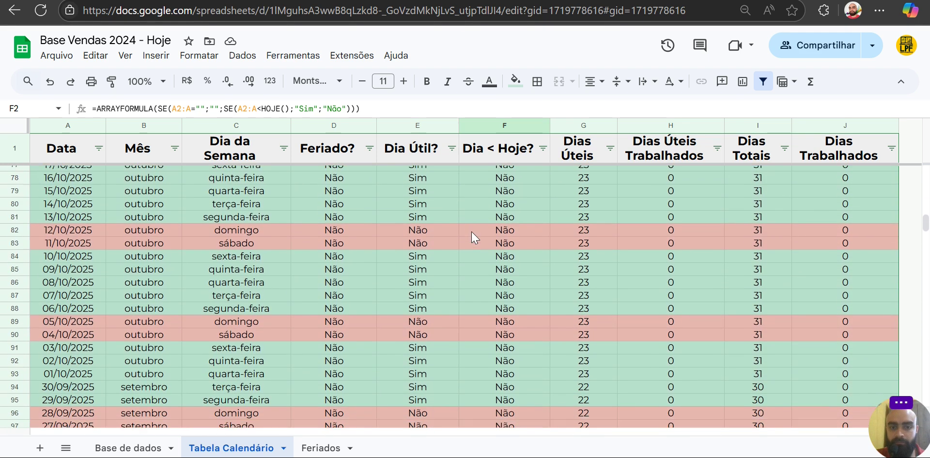
{"action": "scroll", "coordinate": [472, 232], "scroll_direction": "down", "scroll_amount": 8}
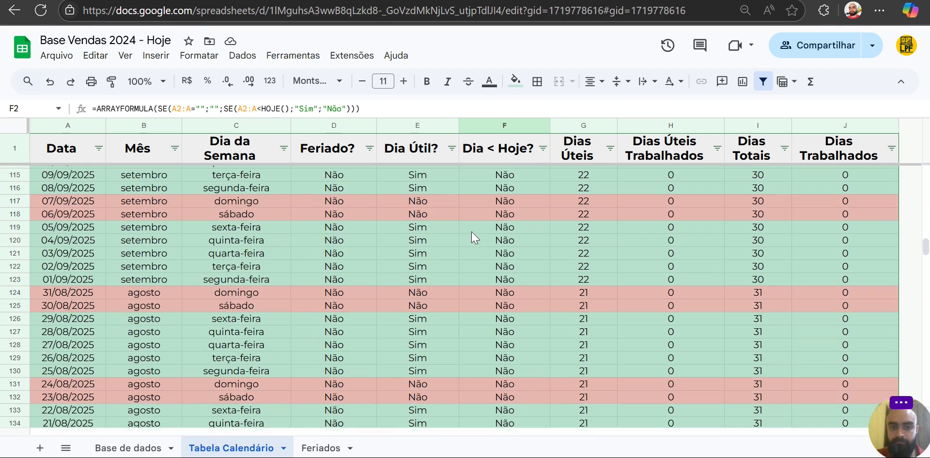
{"action": "scroll", "coordinate": [521, 301], "scroll_direction": "down", "scroll_amount": 4}
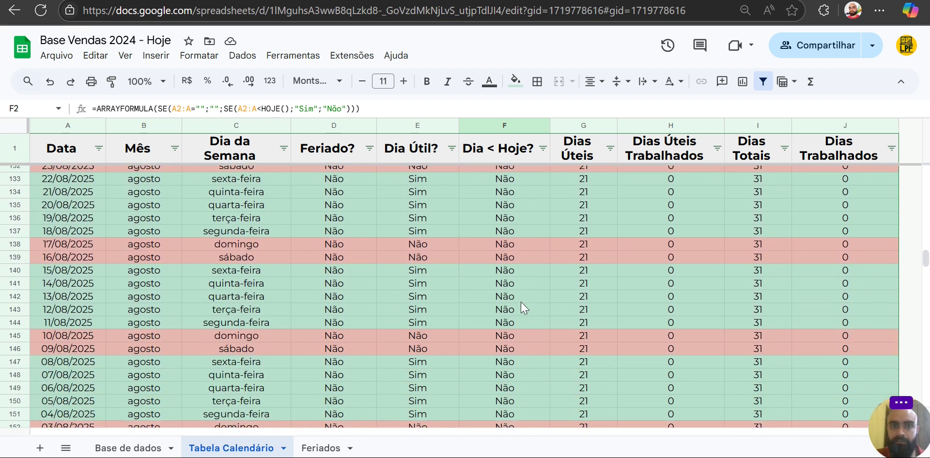
{"action": "scroll", "coordinate": [521, 302], "scroll_direction": "down", "scroll_amount": 11}
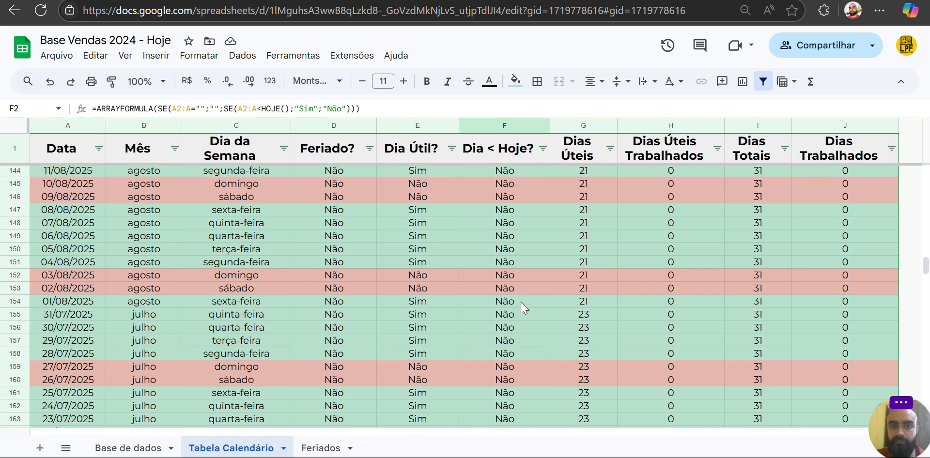
{"action": "scroll", "coordinate": [521, 301], "scroll_direction": "down", "scroll_amount": 11}
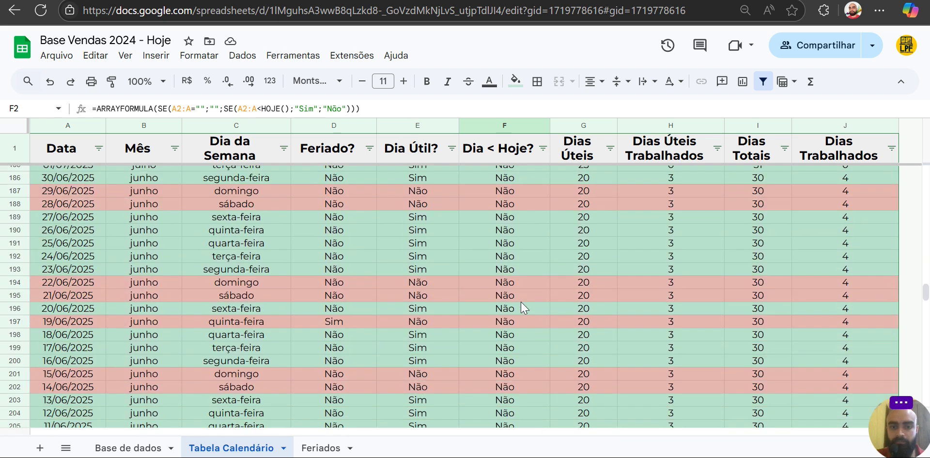
{"action": "scroll", "coordinate": [521, 302], "scroll_direction": "up", "scroll_amount": 5}
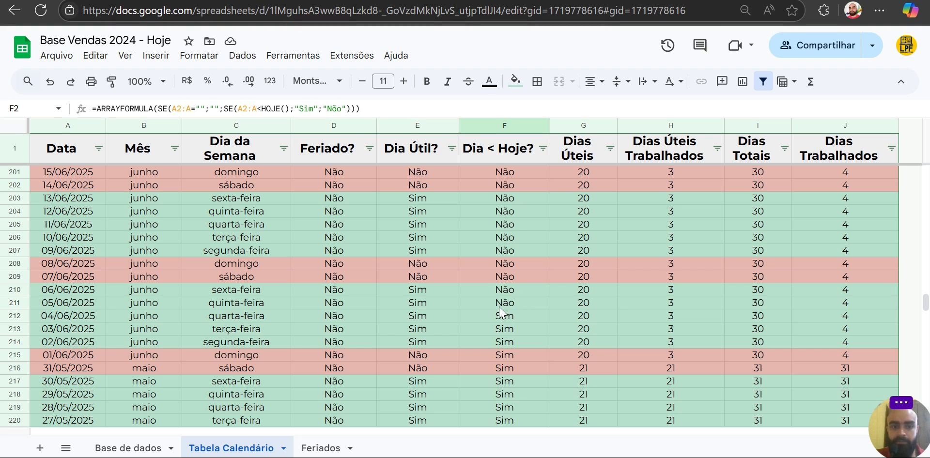
Highlight the 05/06/2025 row and select its Dia < Hoje? cell
{"action": "left_click", "coordinate": [503, 305]}
{"action": "left_click", "coordinate": [11, 303]}
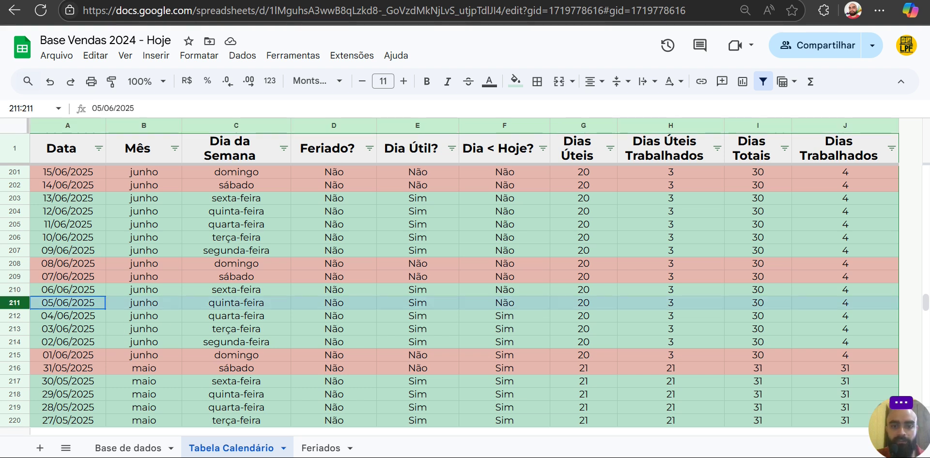
{"action": "left_click", "coordinate": [499, 303]}
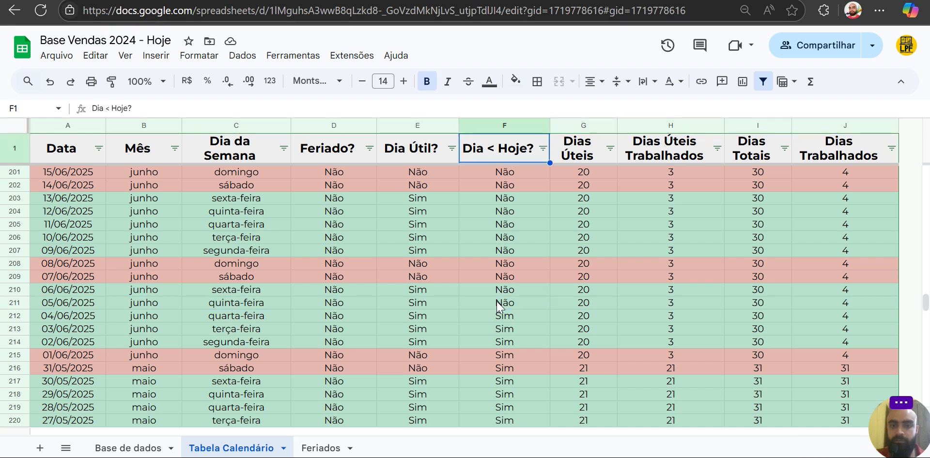
Inspect the row 2 formulas of Dias Úteis and Dias Úteis Trabalhados, and highlight columns G:J
{"action": "key", "text": "ctrl+Up"}
{"action": "key", "text": "Right"}
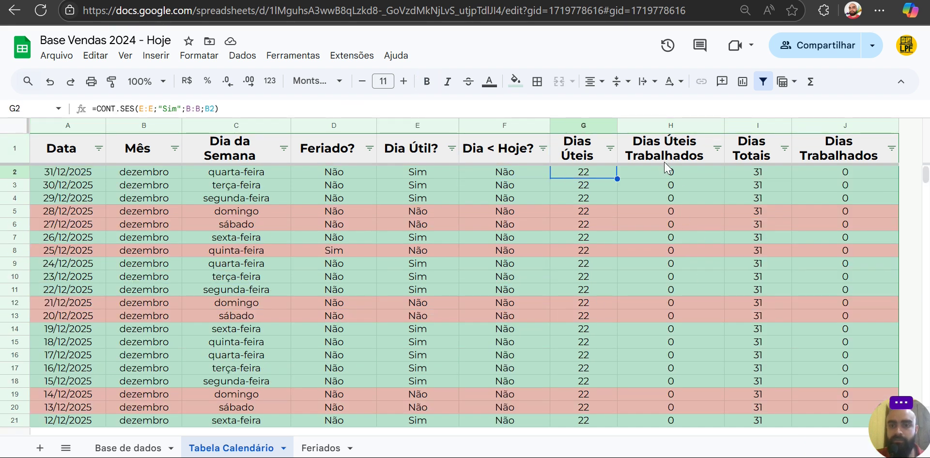
{"action": "left_click", "coordinate": [656, 175]}
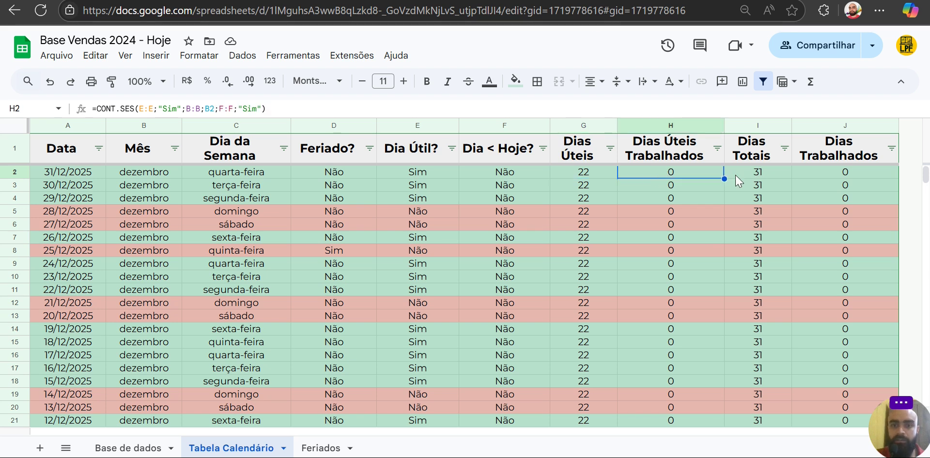
{"action": "left_click_drag", "start_coordinate": [584, 125], "coordinate": [852, 126]}
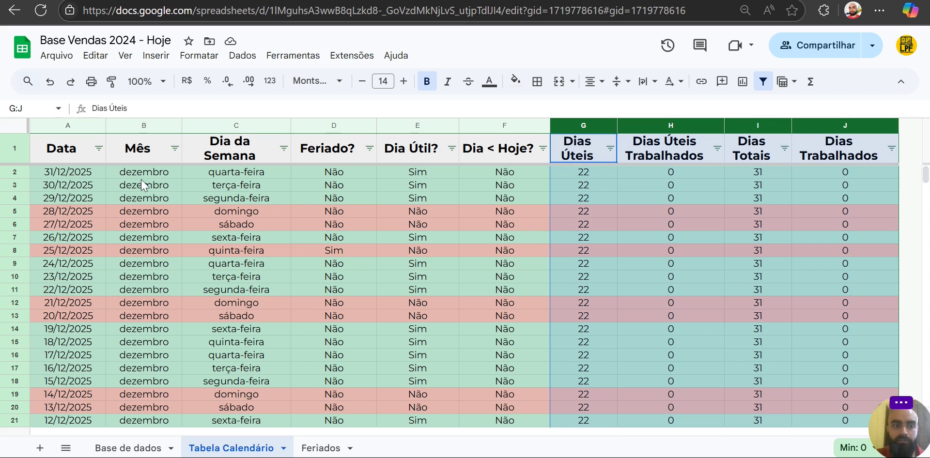
Highlight the Dias Úteis values in G2:G8 and check the formulas in B2, H2, F2 and I2
{"action": "left_click_drag", "start_coordinate": [589, 176], "coordinate": [602, 250]}
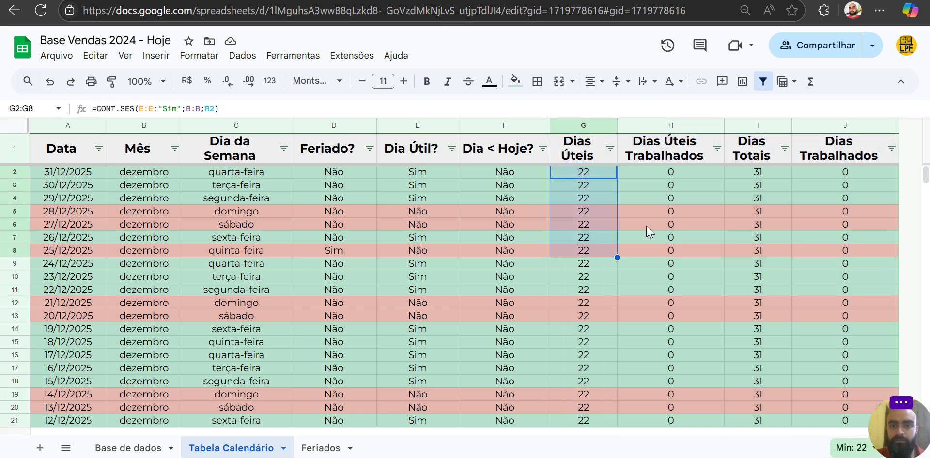
{"action": "left_click", "coordinate": [141, 175]}
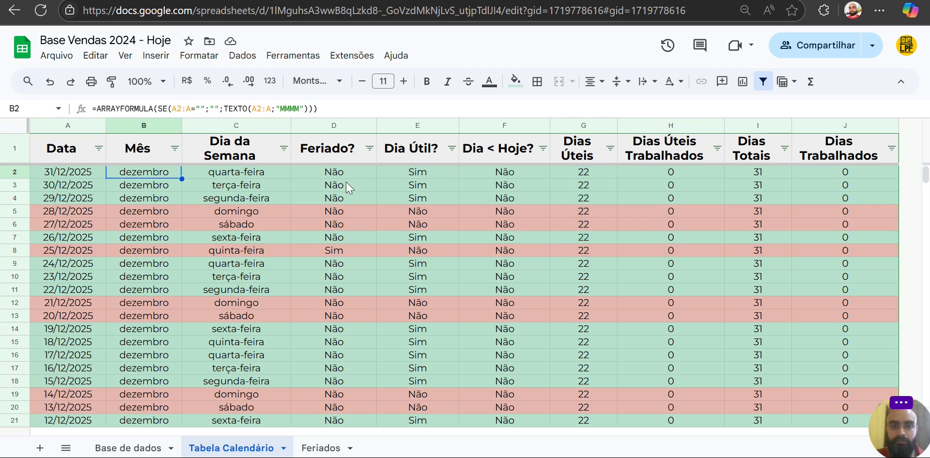
{"action": "left_click", "coordinate": [704, 179]}
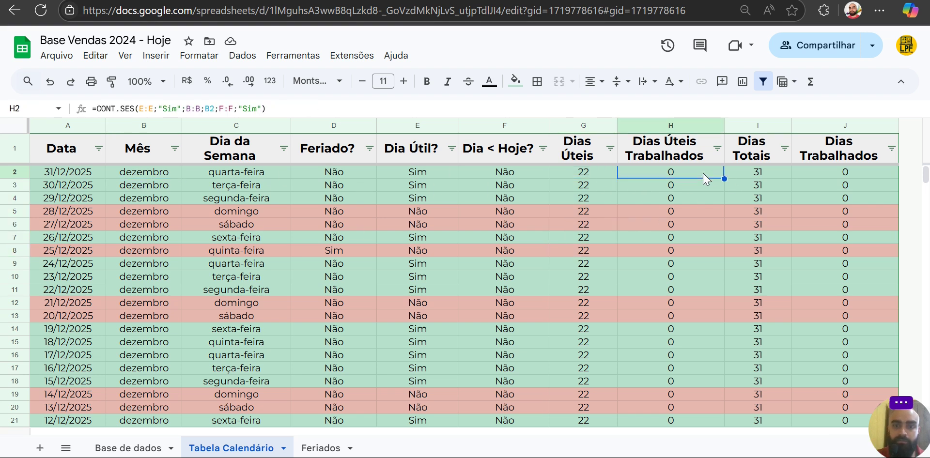
{"action": "left_click", "coordinate": [495, 180]}
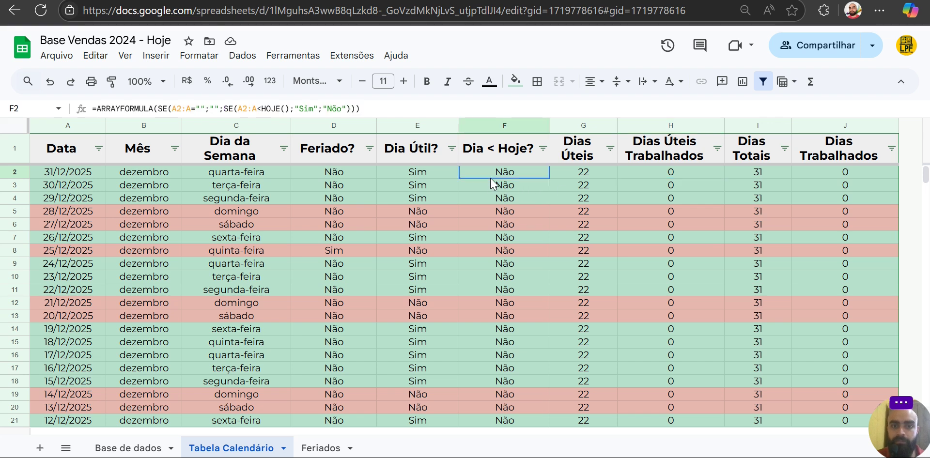
{"action": "left_click", "coordinate": [745, 178]}
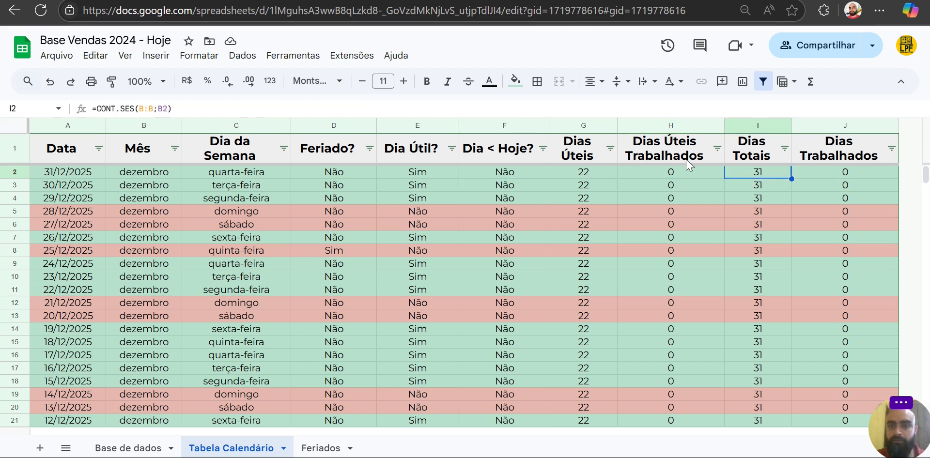
Highlight the row 2 day-count cells, check the Dias Trabalhados formula in J2, and reselect columns G:J
{"action": "left_click_drag", "start_coordinate": [596, 173], "coordinate": [671, 174]}
{"action": "left_click_drag", "start_coordinate": [764, 171], "coordinate": [706, 176]}
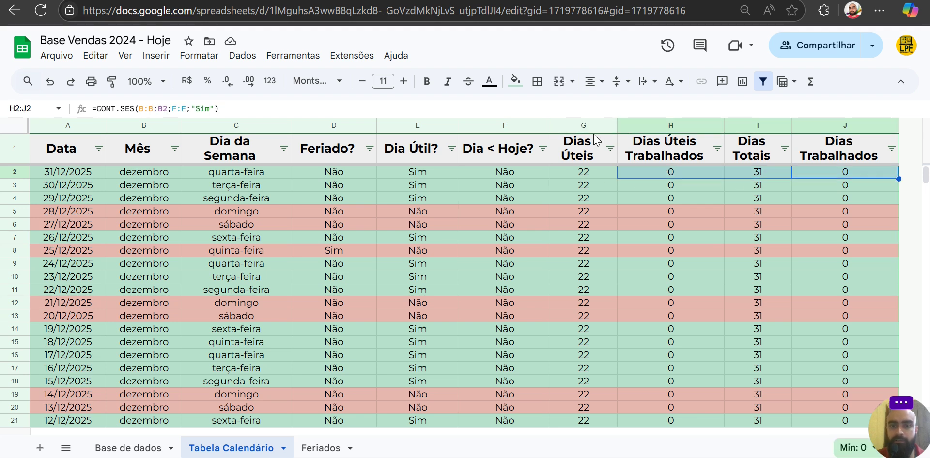
{"action": "left_click_drag", "start_coordinate": [580, 125], "coordinate": [845, 147]}
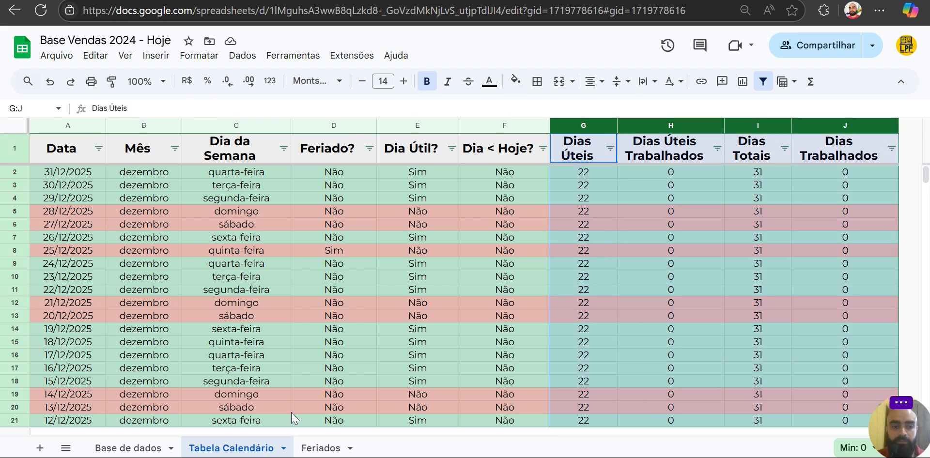
Compare the Feriados list with the 25/12/2025 holiday flag in Tabela Calendário, and return to the Base de dados sheet
{"action": "left_click", "coordinate": [322, 448]}
{"action": "left_click", "coordinate": [264, 450]}
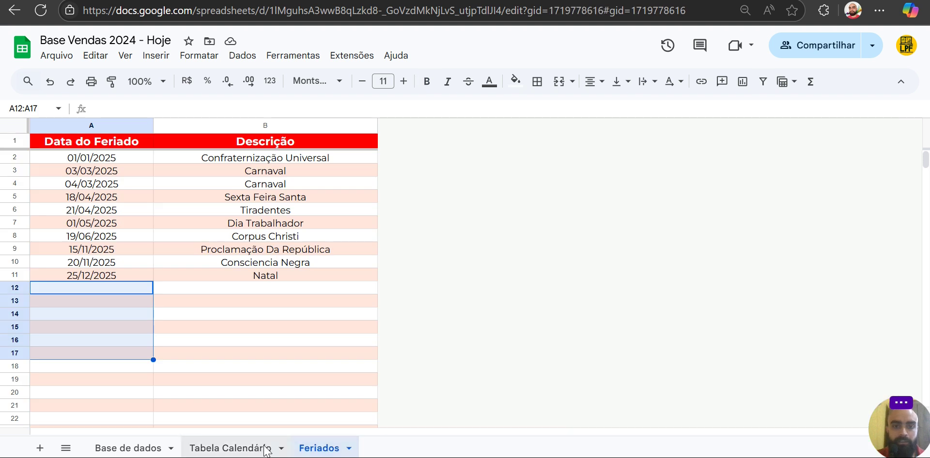
{"action": "left_click", "coordinate": [344, 249]}
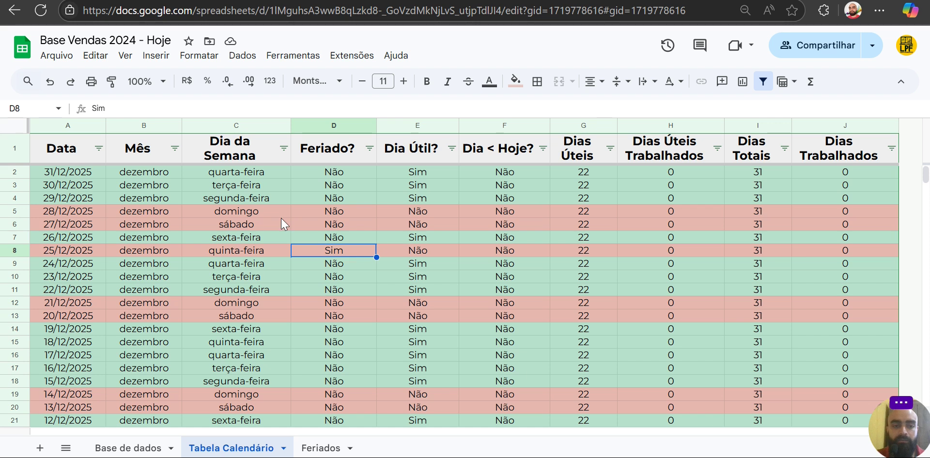
{"action": "left_click", "coordinate": [326, 442]}
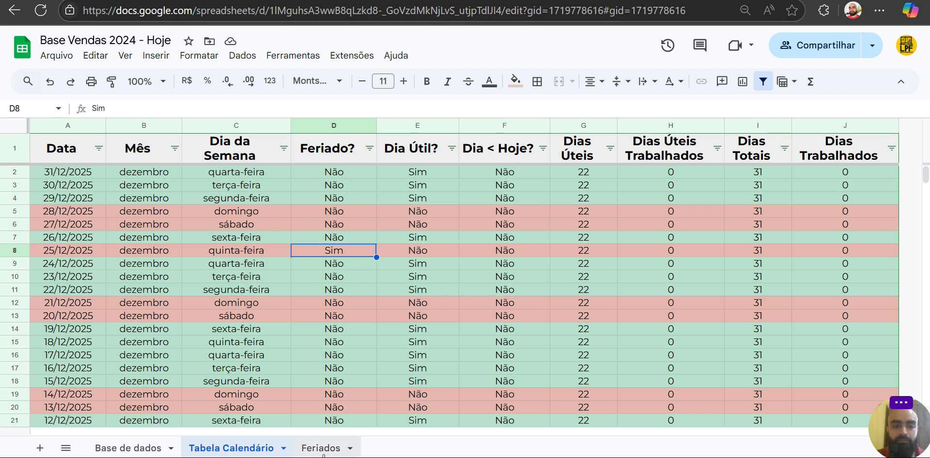
{"action": "left_click", "coordinate": [242, 443]}
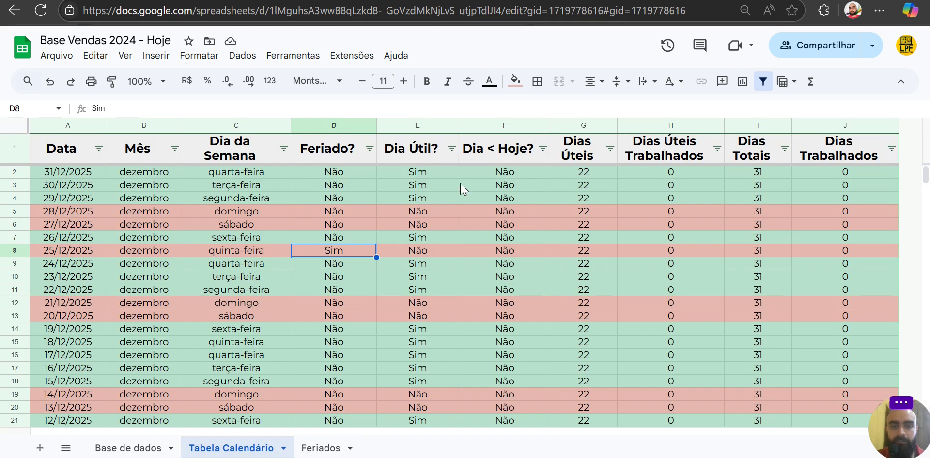
{"action": "left_click", "coordinate": [145, 448]}
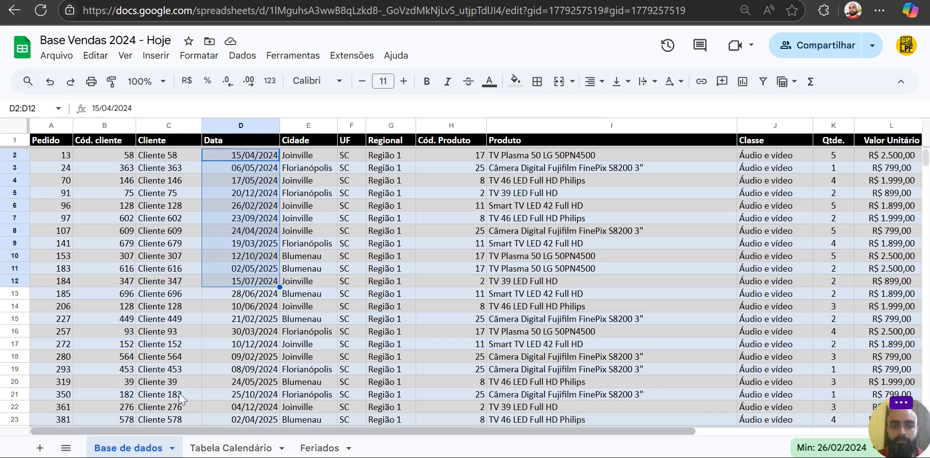
{"action": "left_click", "coordinate": [332, 211]}
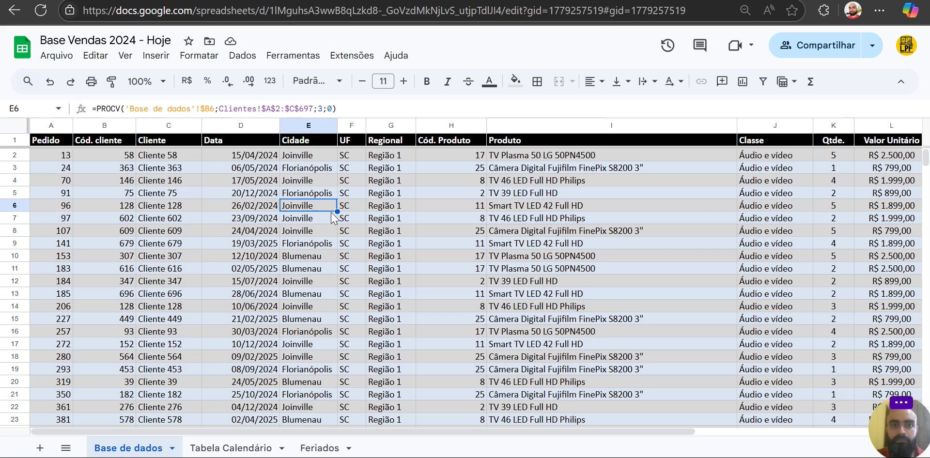
Switch to the Looker Studio report, open it for editing, and go to page 2, Por Dias Totais
{"action": "key", "text": "ctrl+Tab"}
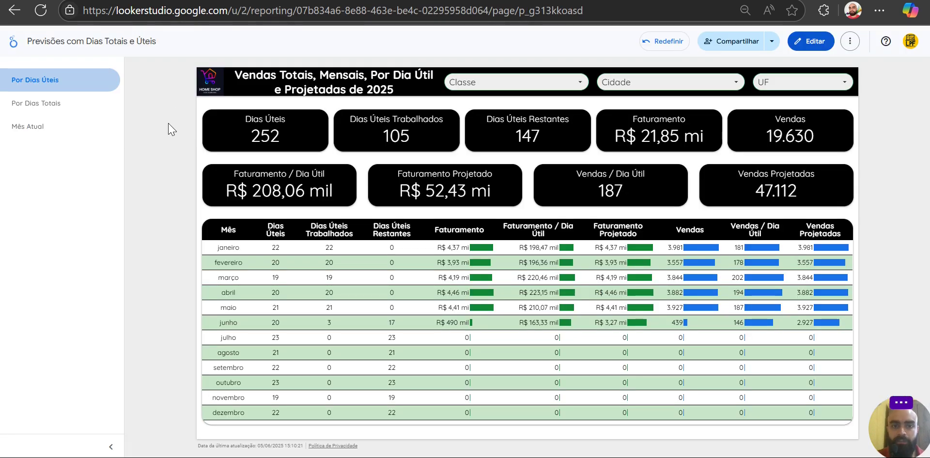
{"action": "left_click", "coordinate": [808, 41]}
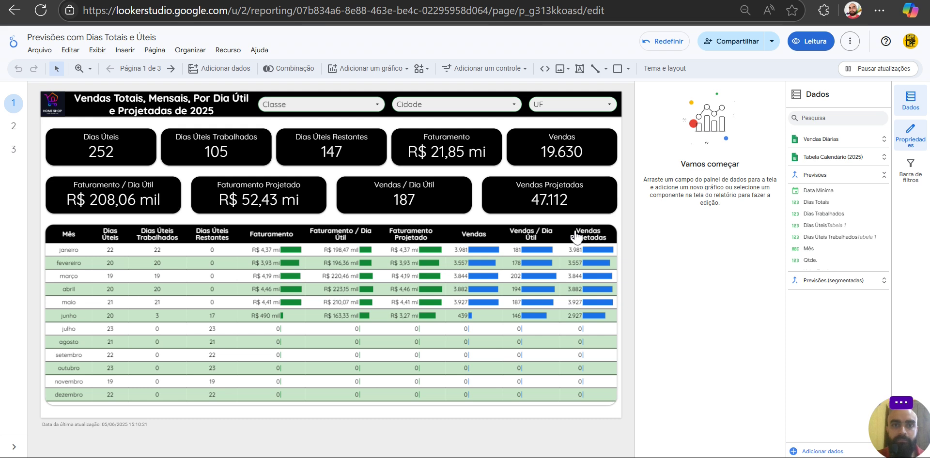
{"action": "left_click", "coordinate": [10, 129]}
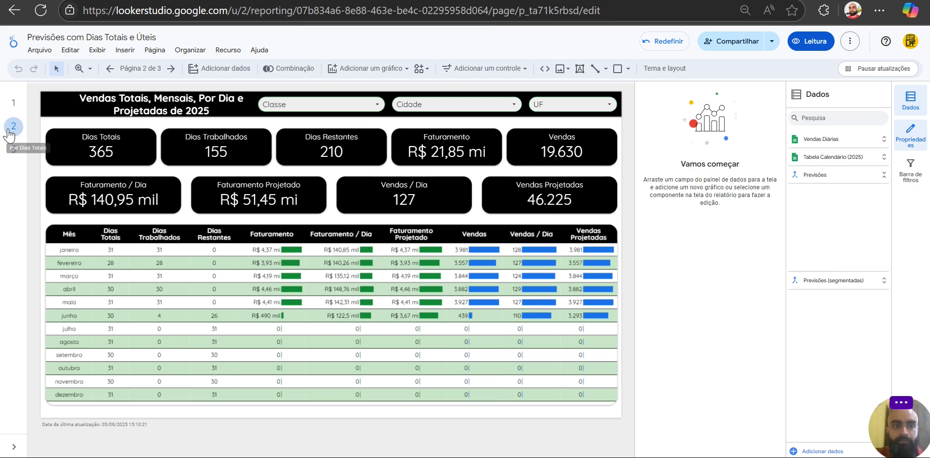
Go to page 1, Por Dias Úteis, and examine the cards from Dias Úteis through Faturamento and Vendas
{"action": "left_click", "coordinate": [14, 105]}
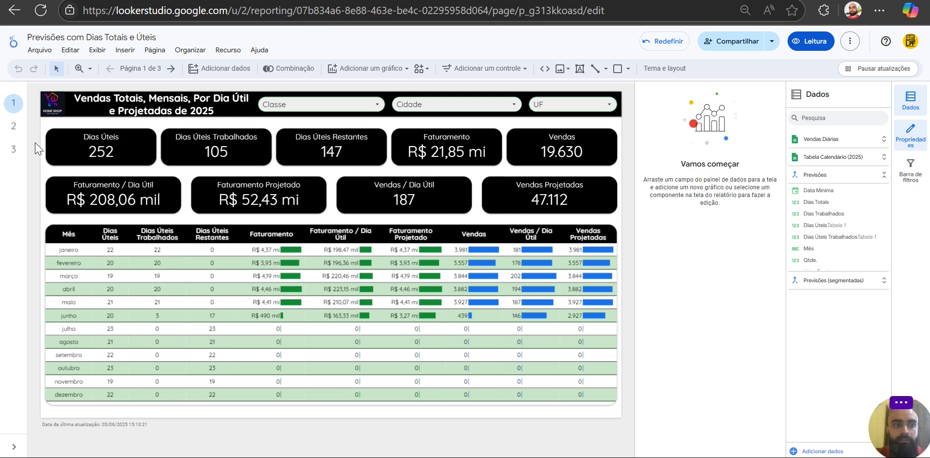
{"action": "left_click", "coordinate": [96, 145]}
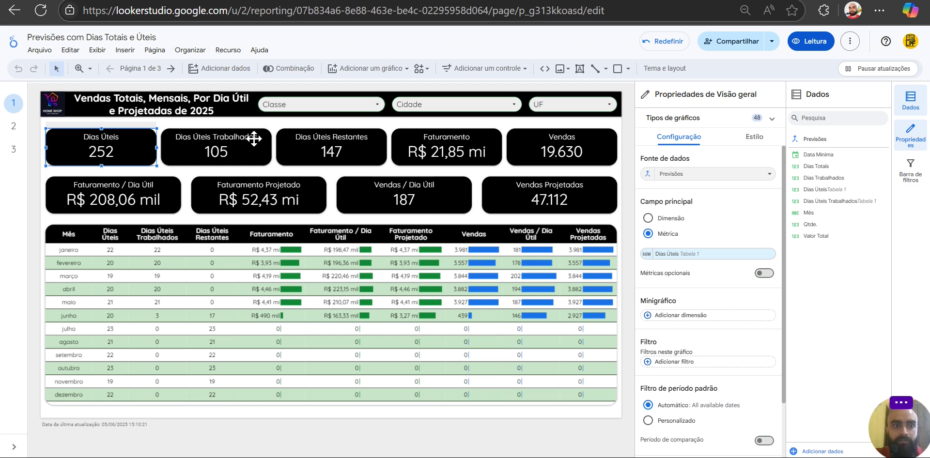
{"action": "left_click", "coordinate": [254, 137]}
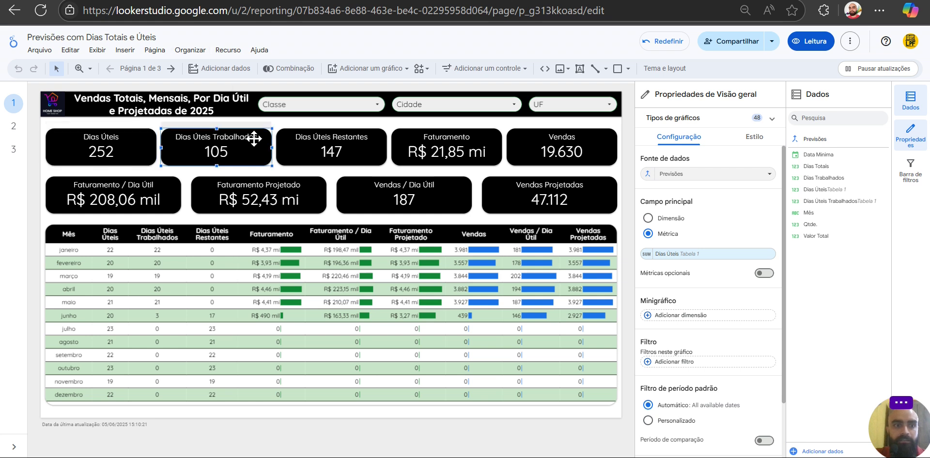
{"action": "left_click", "coordinate": [300, 146]}
{"action": "left_click", "coordinate": [419, 143]}
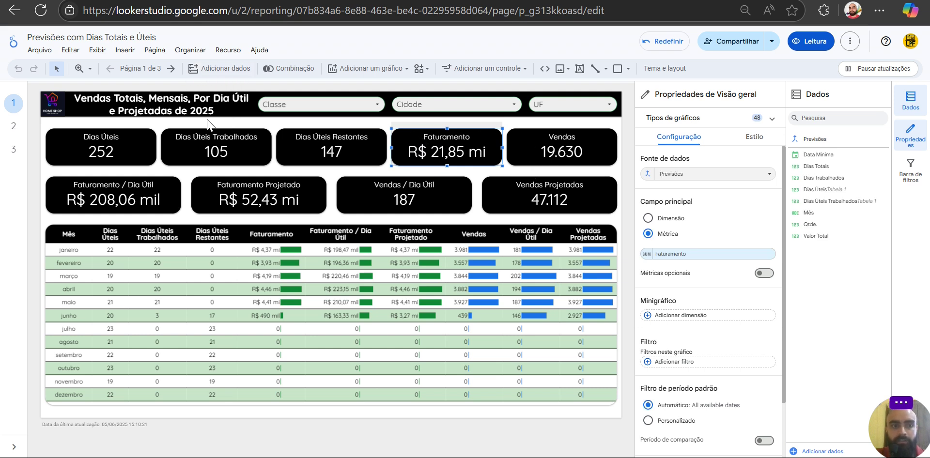
{"action": "left_click", "coordinate": [543, 145]}
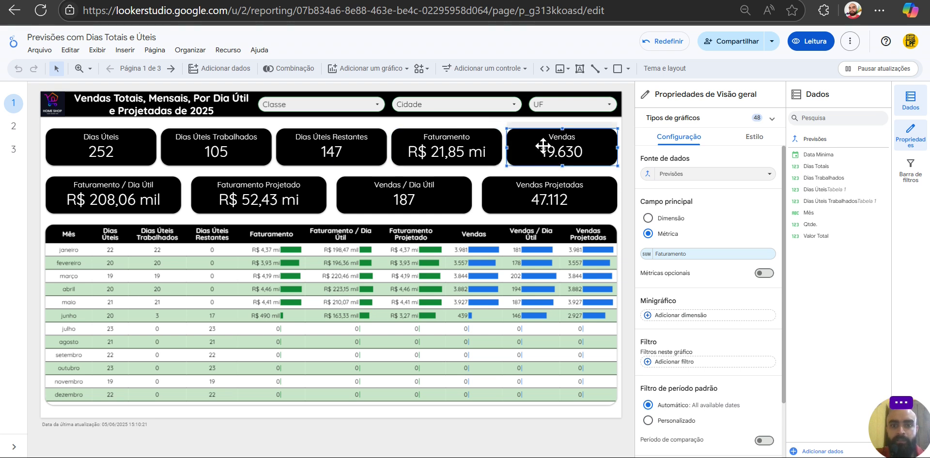
Compare the Faturamento / Dia Útil card with Faturamento and Dias Úteis Trabalhados, and check the Vendas / Dia Útil card
{"action": "left_click", "coordinate": [146, 203]}
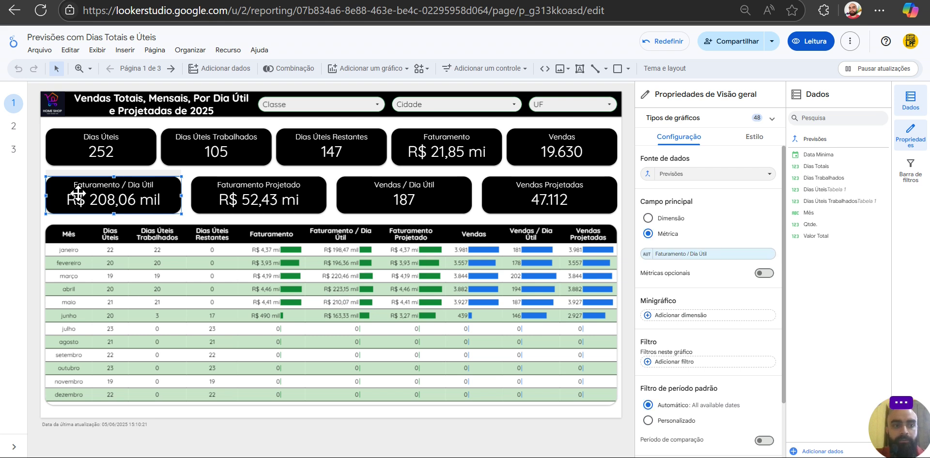
{"action": "left_click", "coordinate": [468, 151]}
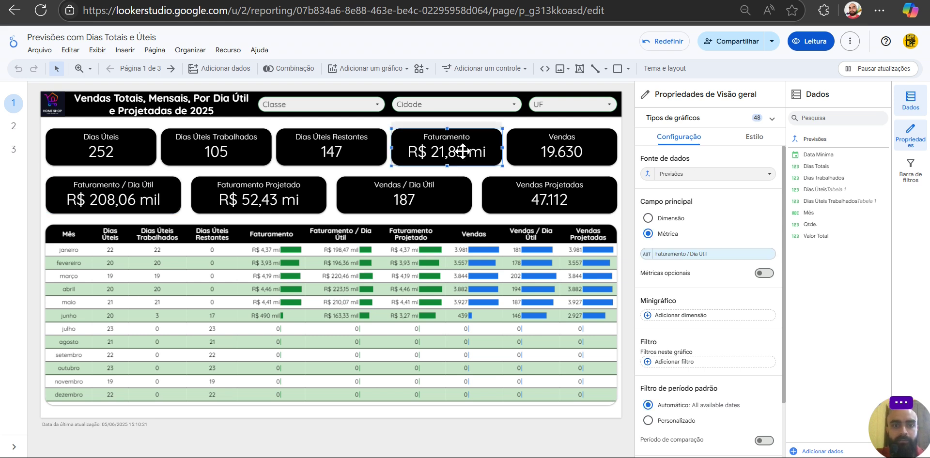
{"action": "left_click", "coordinate": [216, 153]}
{"action": "left_click", "coordinate": [160, 193]}
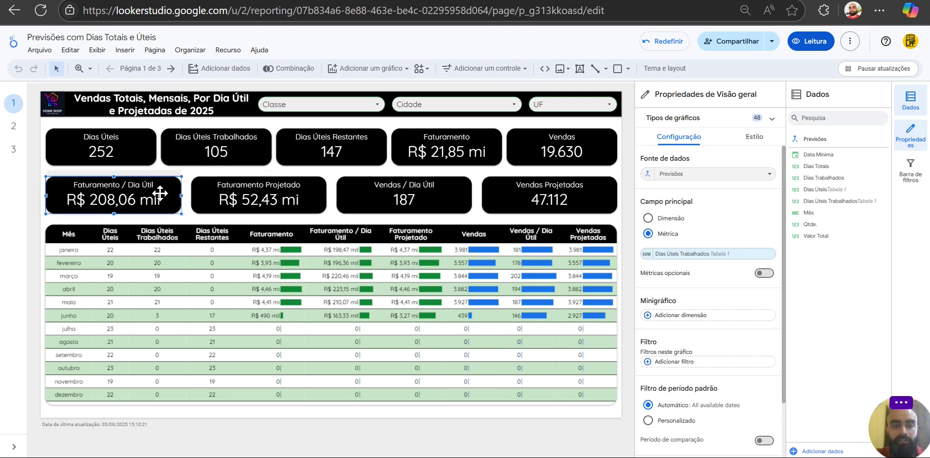
{"action": "left_click", "coordinate": [424, 188]}
Examine the Faturamento Projetado card against the Faturamento / Dia Útil and Dias Úteis cards it depends on
{"action": "left_click", "coordinate": [223, 197]}
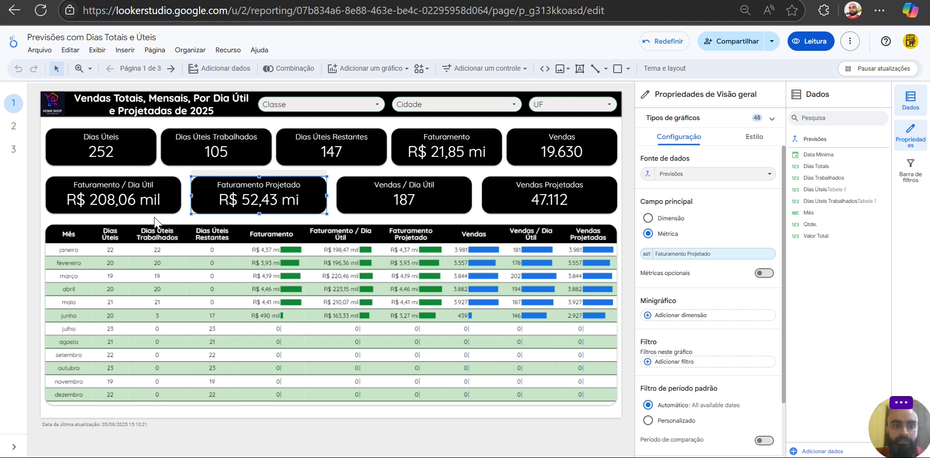
{"action": "left_click", "coordinate": [144, 200]}
{"action": "left_click", "coordinate": [110, 146]}
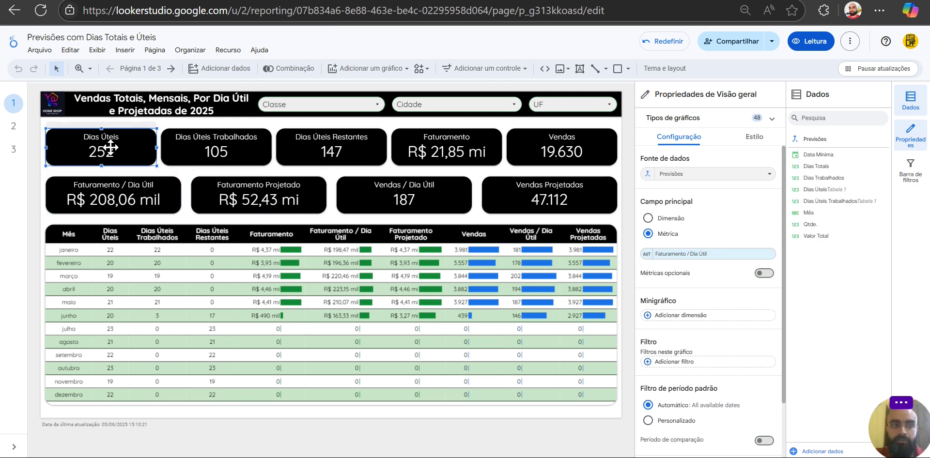
{"action": "left_click", "coordinate": [133, 204]}
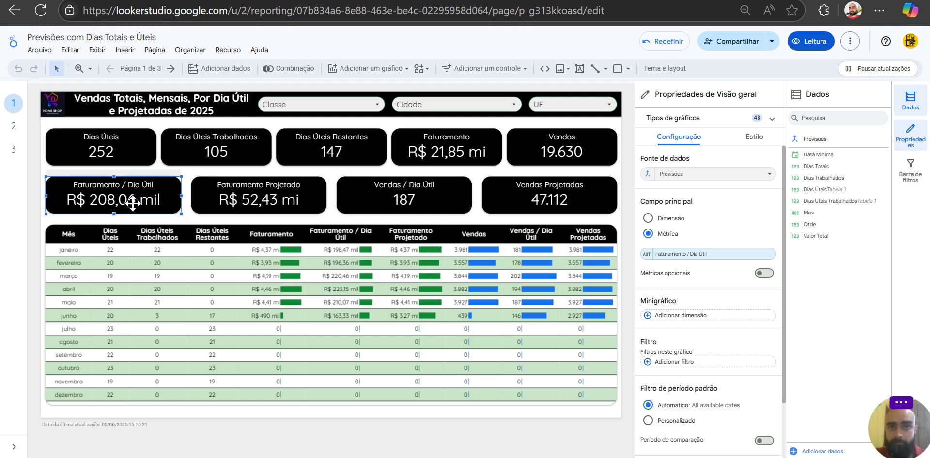
{"action": "left_click", "coordinate": [220, 199]}
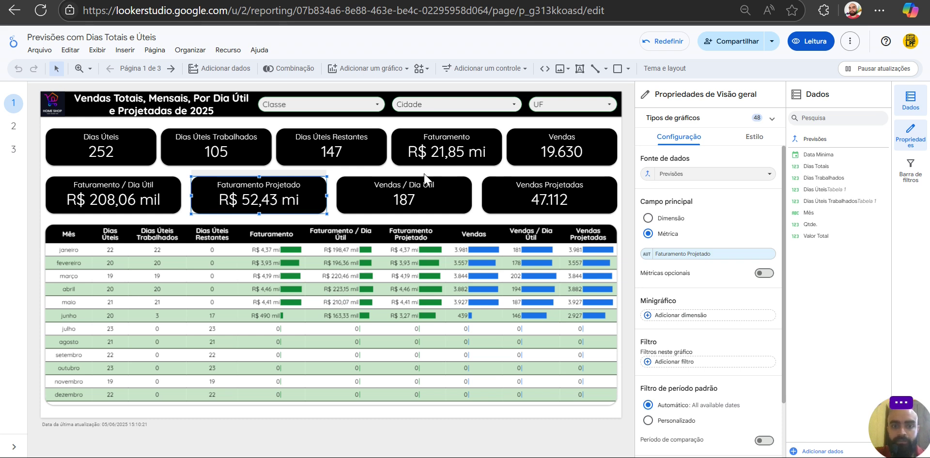
Compare the Vendas Projetadas card with Faturamento Projetado and Vendas / Dia Útil, and clear the selection
{"action": "left_click", "coordinate": [528, 188]}
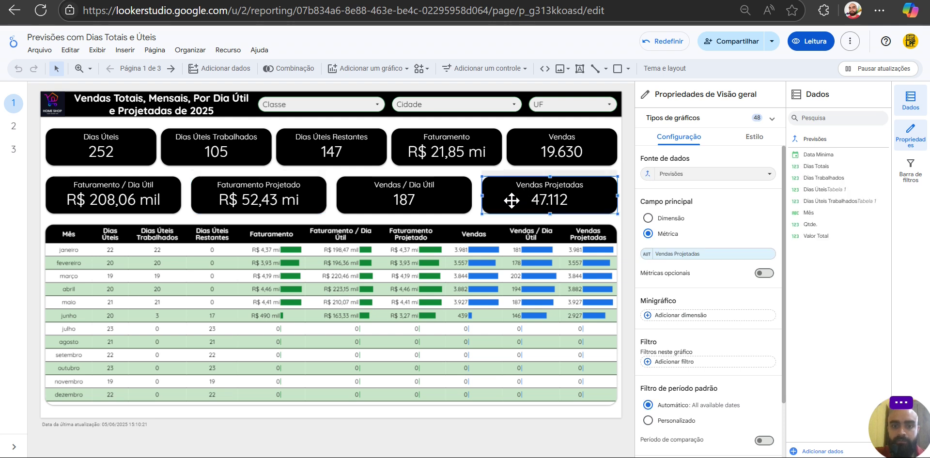
{"action": "left_click", "coordinate": [286, 199]}
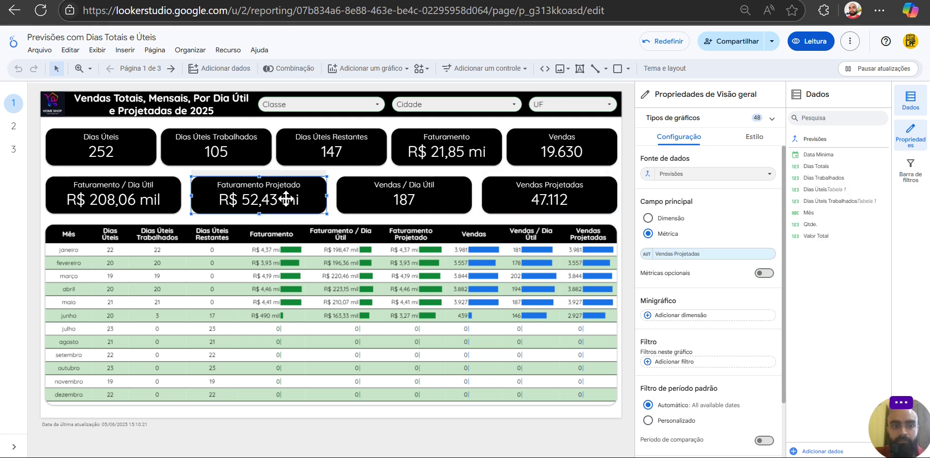
{"action": "left_click", "coordinate": [533, 196]}
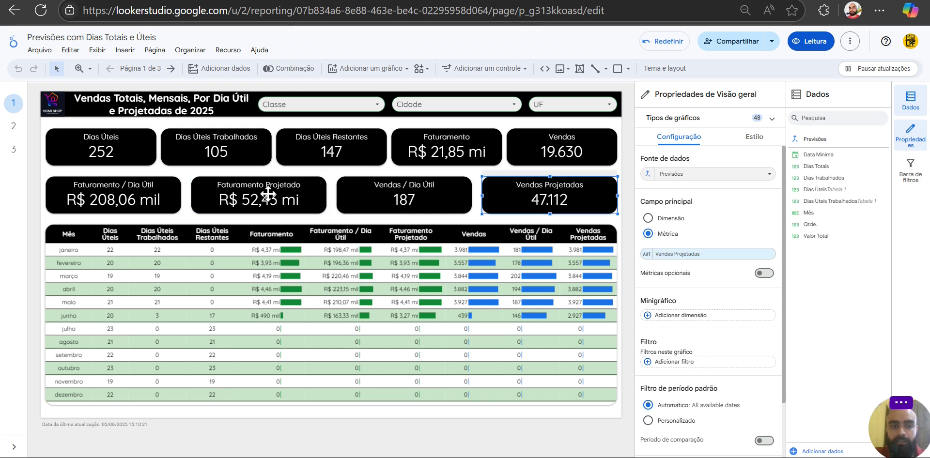
{"action": "left_click", "coordinate": [384, 201]}
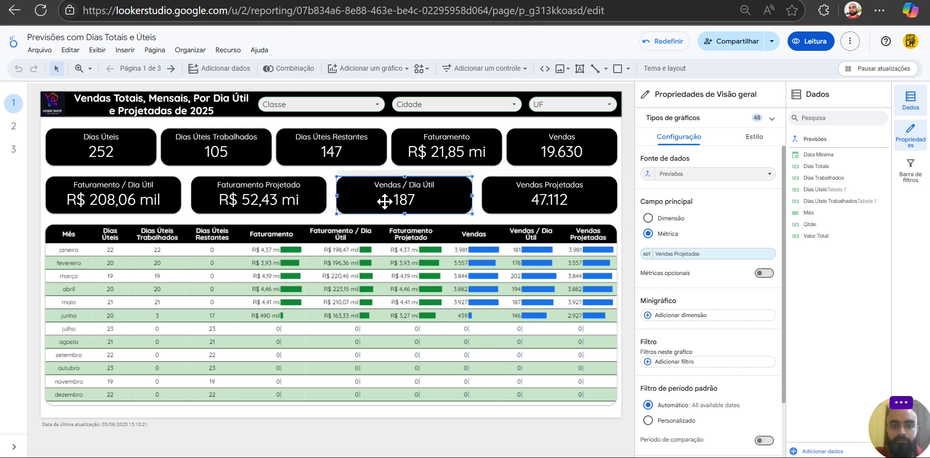
{"action": "left_click", "coordinate": [332, 199]}
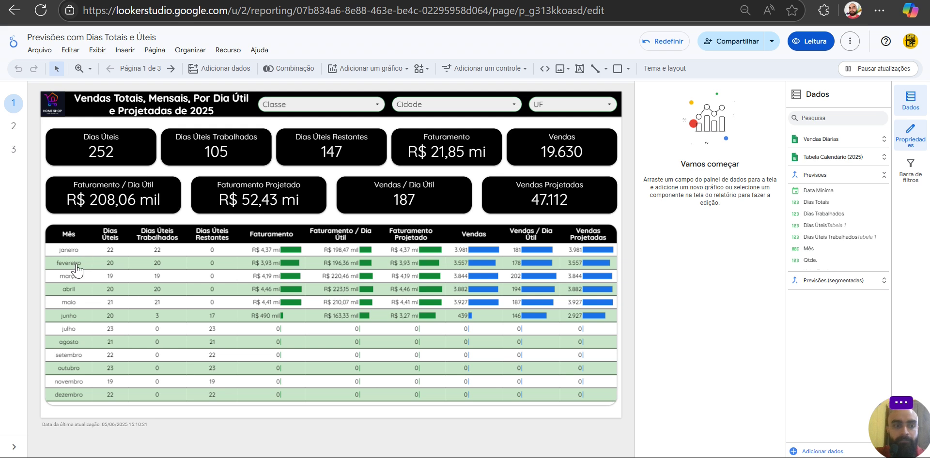
Inspect the fields of the monthly table and recheck the Faturamento / Dia Útil and Faturamento Projetado cards
{"action": "left_click", "coordinate": [97, 303]}
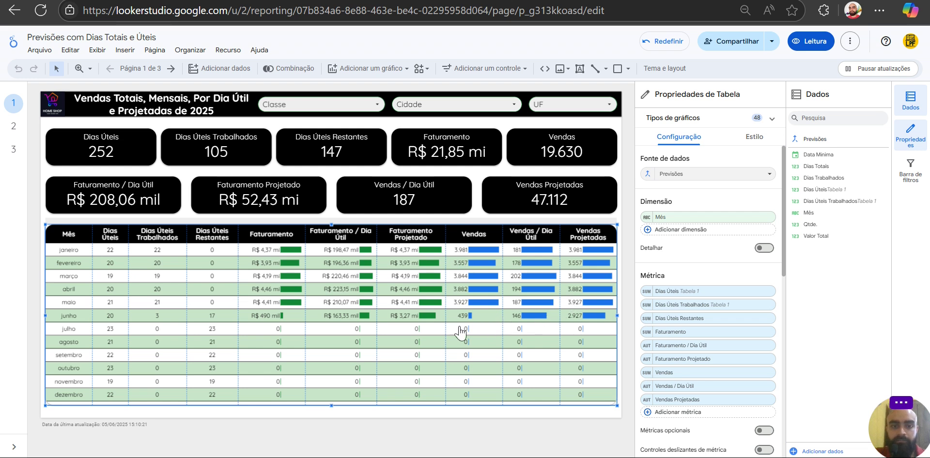
{"action": "left_click", "coordinate": [627, 268]}
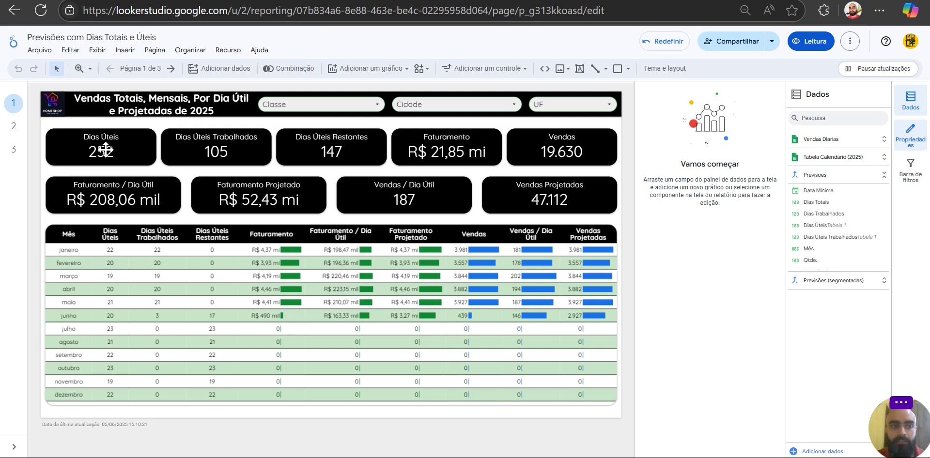
{"action": "left_click", "coordinate": [87, 201]}
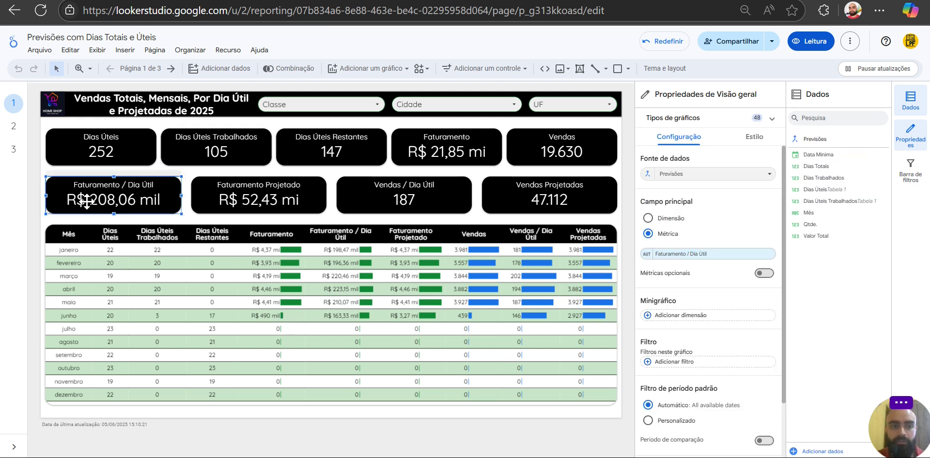
{"action": "left_click", "coordinate": [231, 201]}
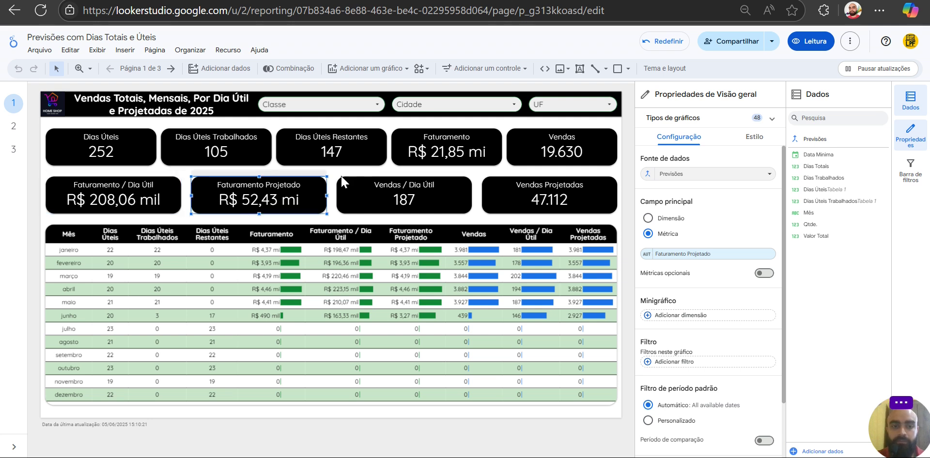
{"action": "left_click", "coordinate": [329, 195]}
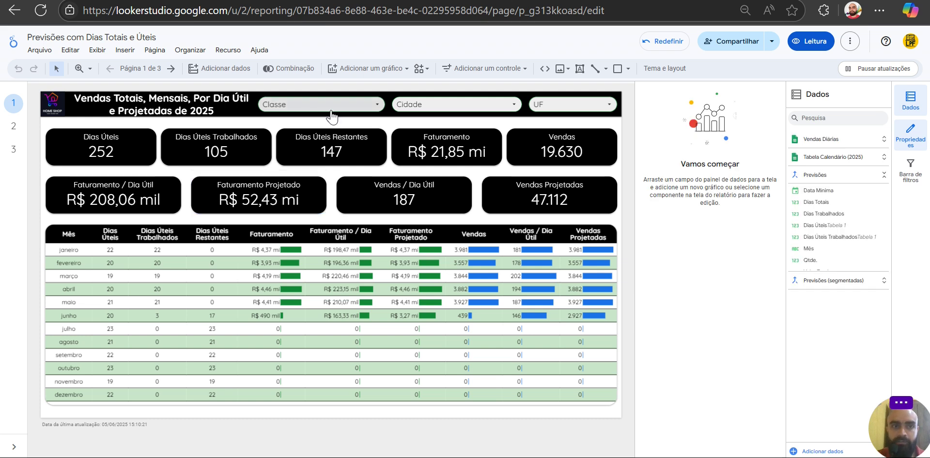
Look at the Base de dados spreadsheet, return to the Looker Studio report, and put it in view mode
{"action": "left_click", "coordinate": [277, 1]}
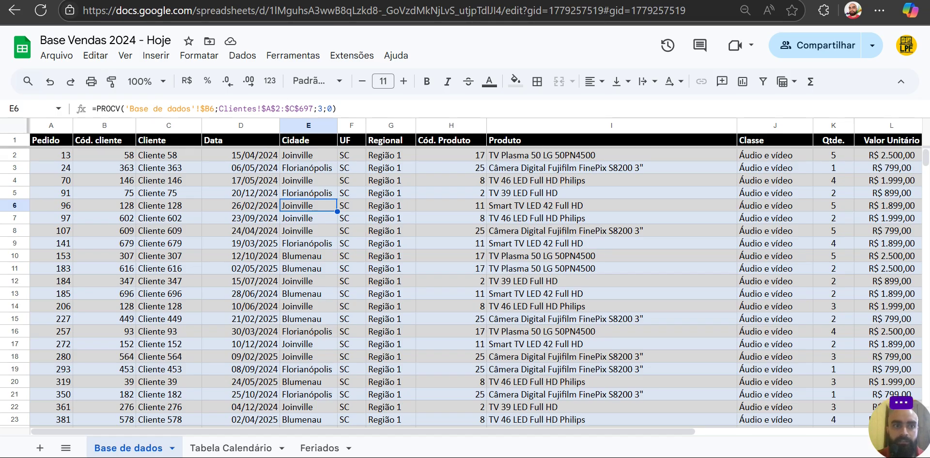
{"action": "left_click", "coordinate": [242, 1]}
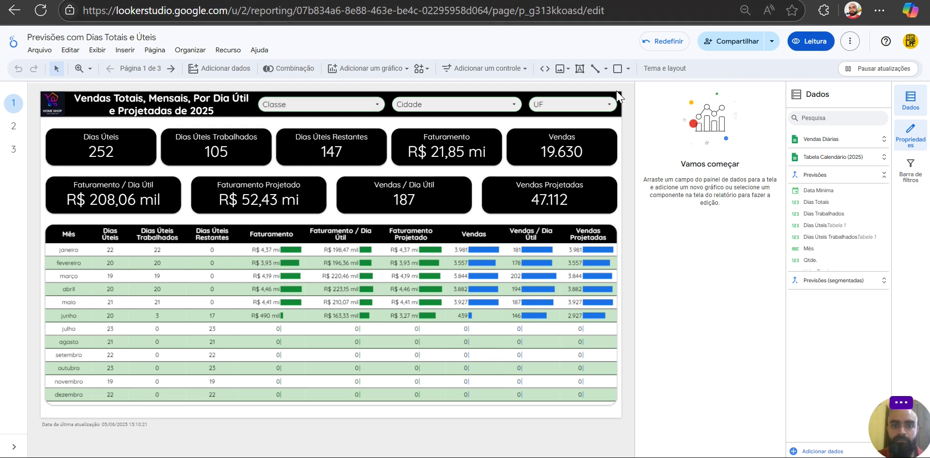
{"action": "left_click", "coordinate": [804, 42]}
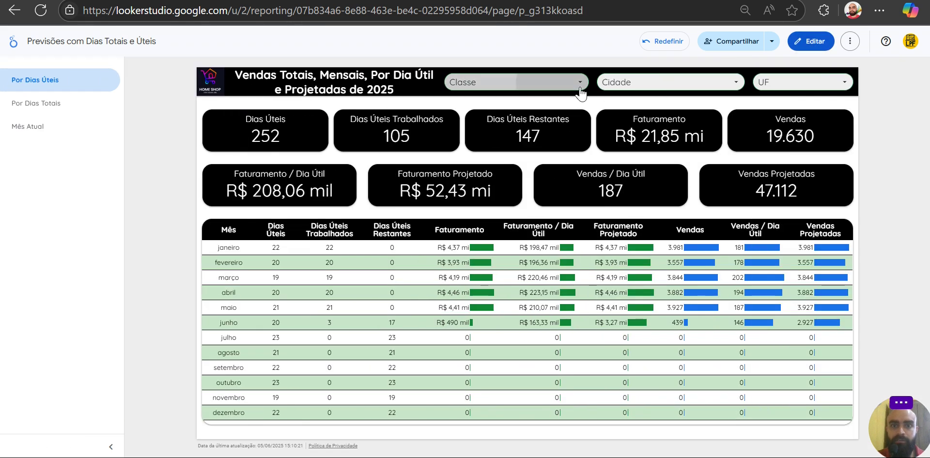
Filter Classe to only Linha Branca, checking the Classe column in the Base de dados sheet before returning to the report
{"action": "left_click", "coordinate": [579, 89]}
{"action": "left_click", "coordinate": [556, 120]}
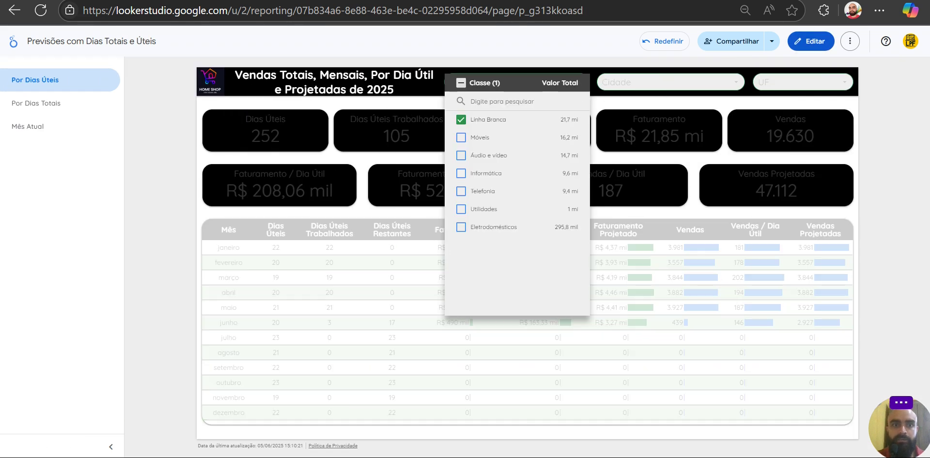
{"action": "key", "text": "ctrl+Tab"}
{"action": "scroll", "coordinate": [640, 188], "scroll_direction": "right", "scroll_amount": 2}
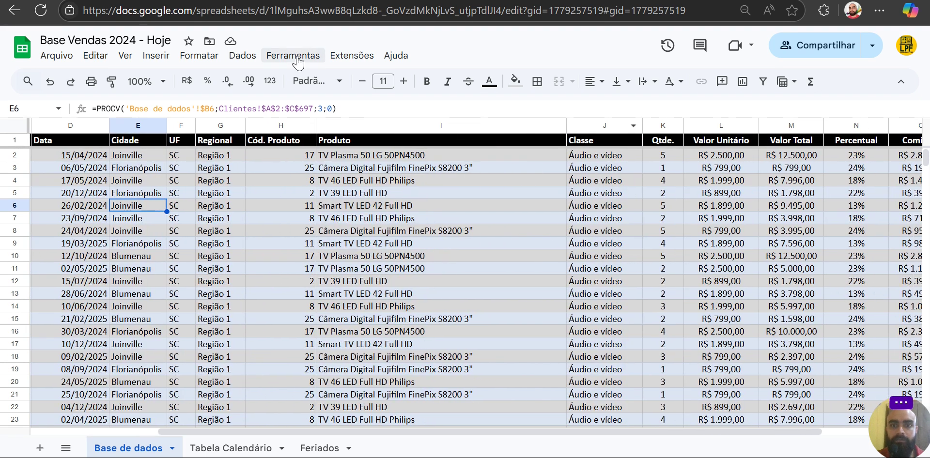
{"action": "key", "text": "ctrl+Tab"}
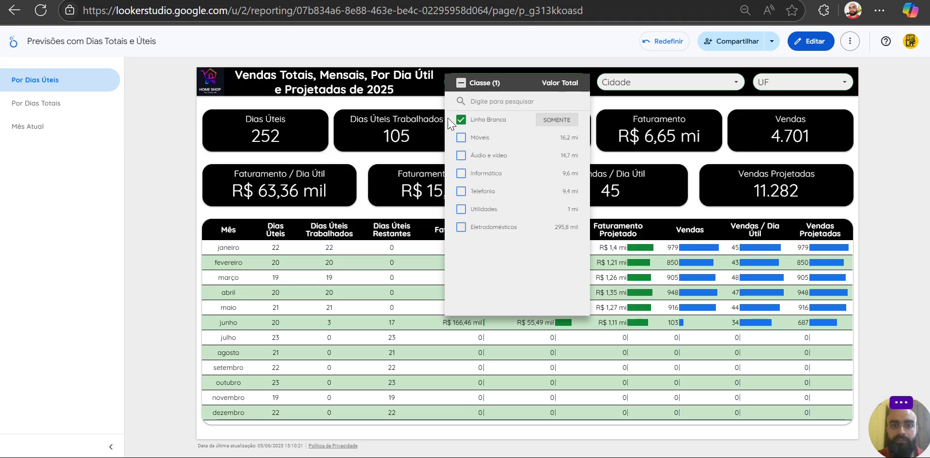
{"action": "left_click", "coordinate": [416, 102]}
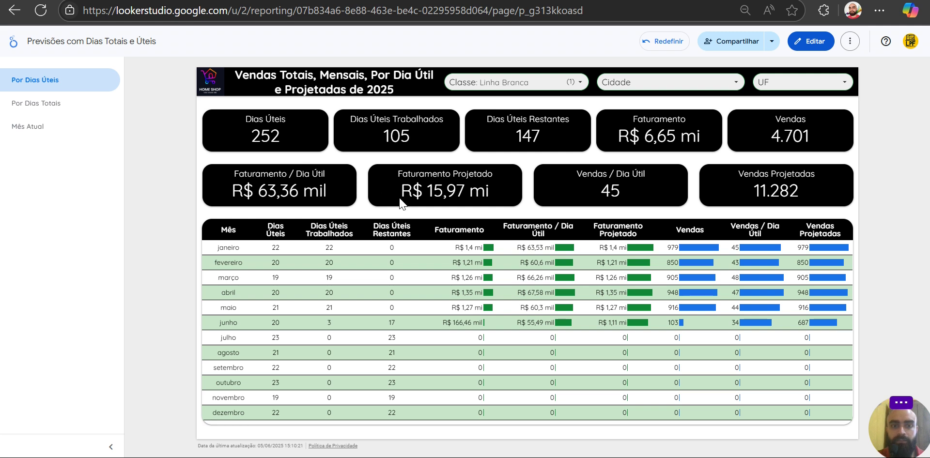
Switch the Classe filter to only Móveis and to only Áudio e vídeo to compare the projections by class
{"action": "left_click", "coordinate": [524, 82]}
{"action": "left_click", "coordinate": [557, 138]}
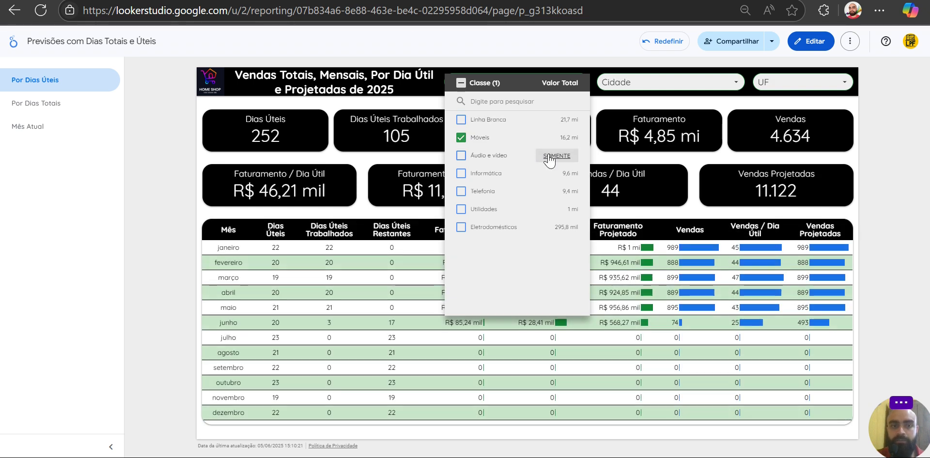
{"action": "left_click", "coordinate": [557, 156]}
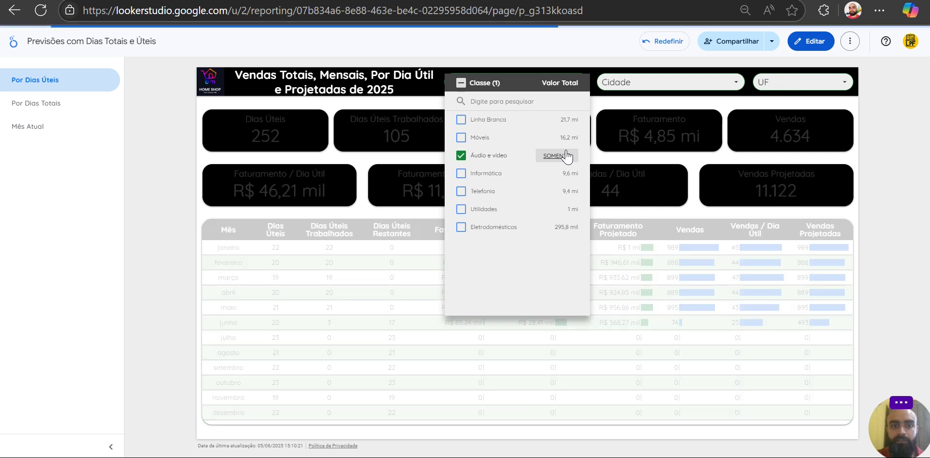
{"action": "left_click", "coordinate": [429, 123]}
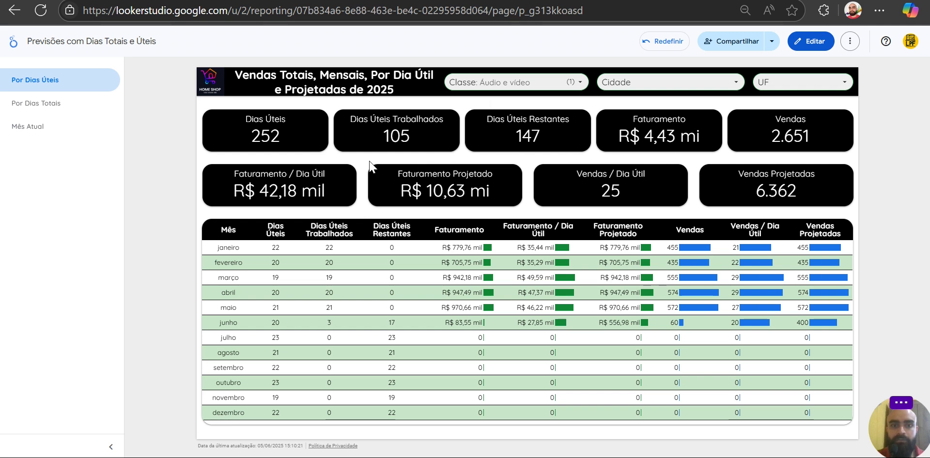
Reset the Classe filter to include every class and limit the Cidade filter to only Florianópolis
{"action": "left_click", "coordinate": [546, 89]}
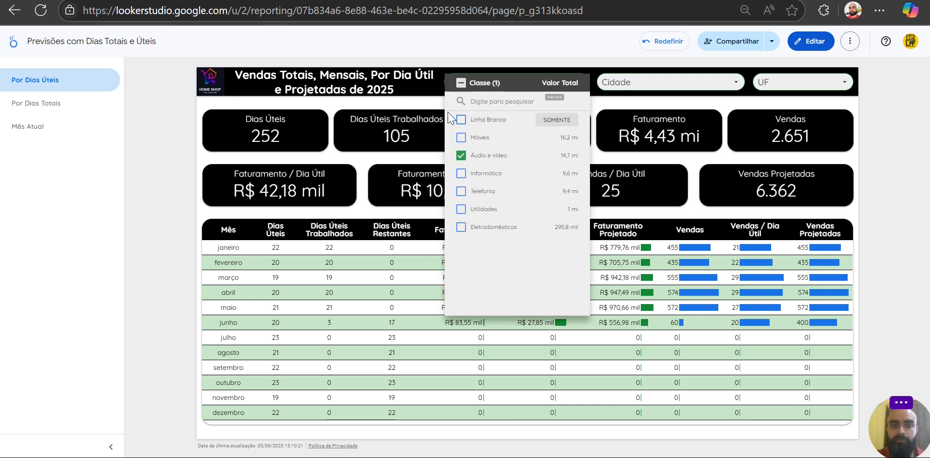
{"action": "left_click", "coordinate": [460, 84]}
{"action": "left_click", "coordinate": [657, 85]}
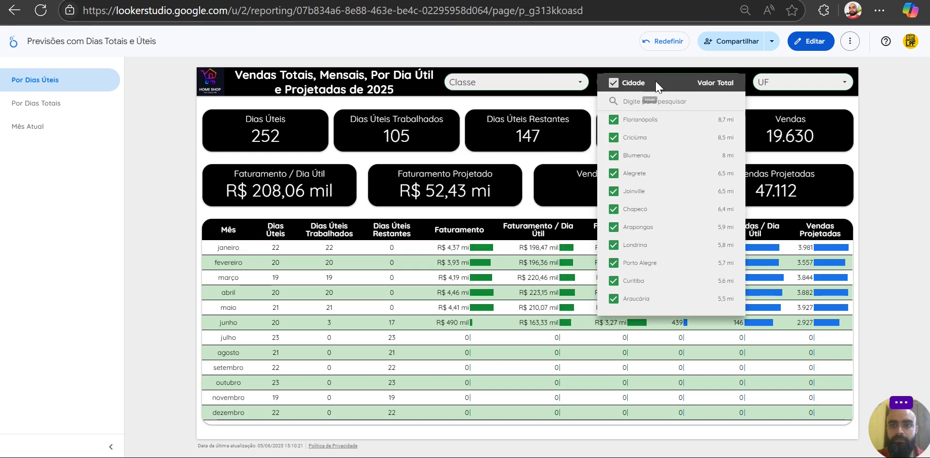
{"action": "left_click", "coordinate": [708, 120]}
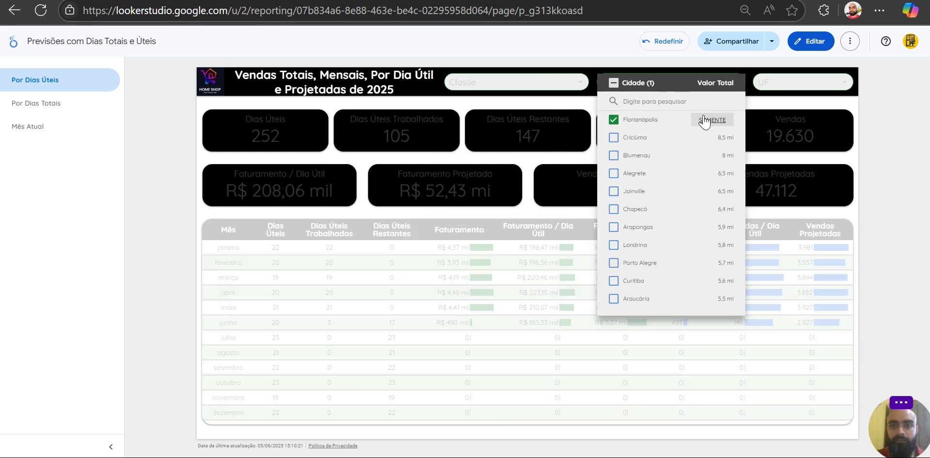
Switch the Cidade filter to only Criciúma to view its projections, and reset it to include every city
{"action": "left_click", "coordinate": [591, 108]}
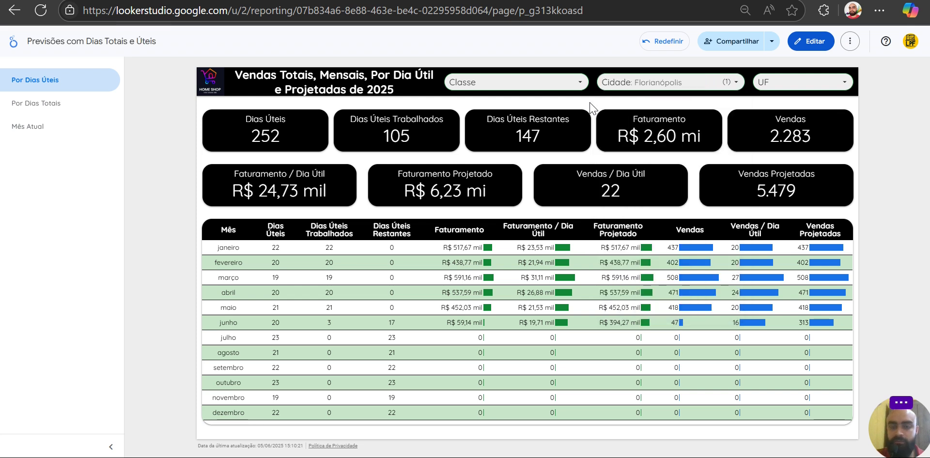
{"action": "left_click", "coordinate": [649, 82]}
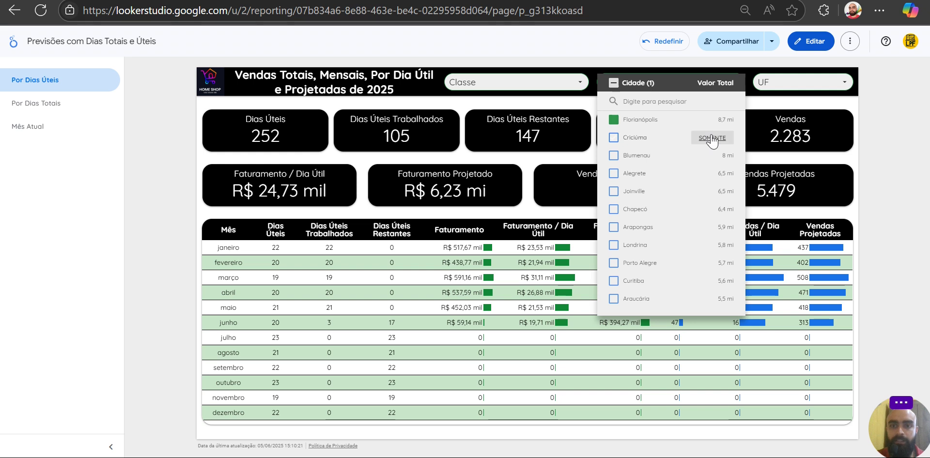
{"action": "left_click", "coordinate": [712, 138]}
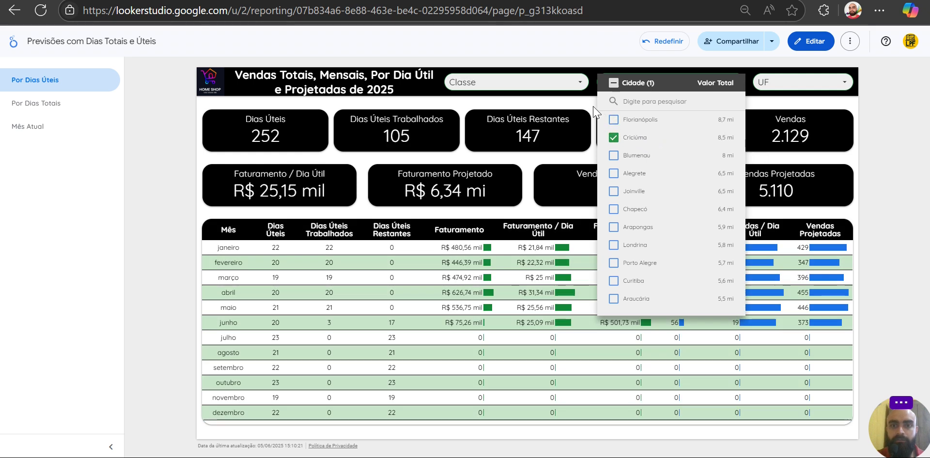
{"action": "left_click", "coordinate": [594, 107]}
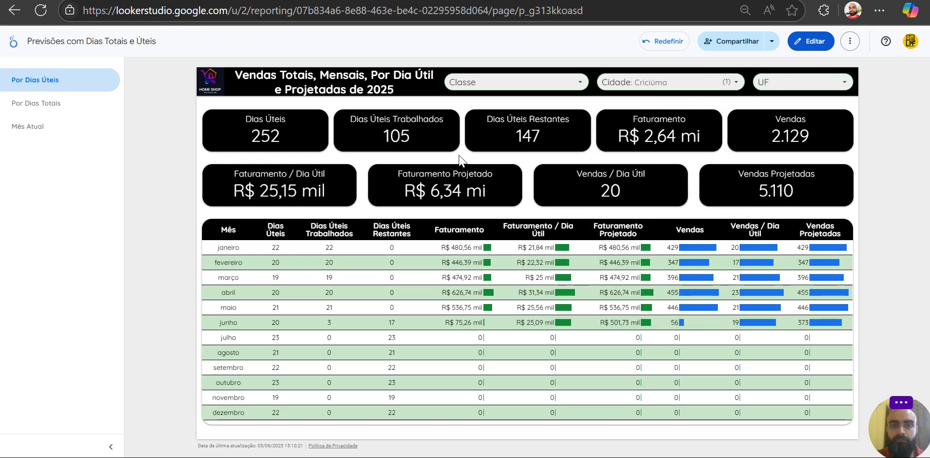
{"action": "left_click", "coordinate": [619, 92]}
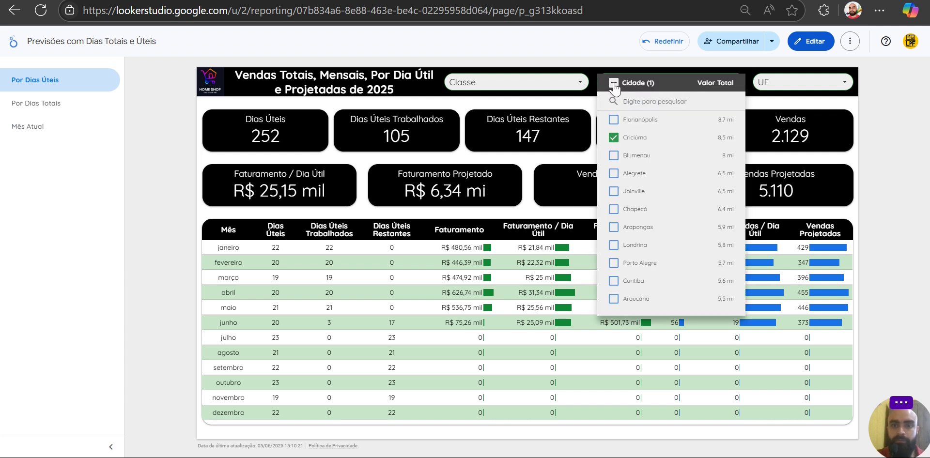
{"action": "left_click", "coordinate": [613, 83]}
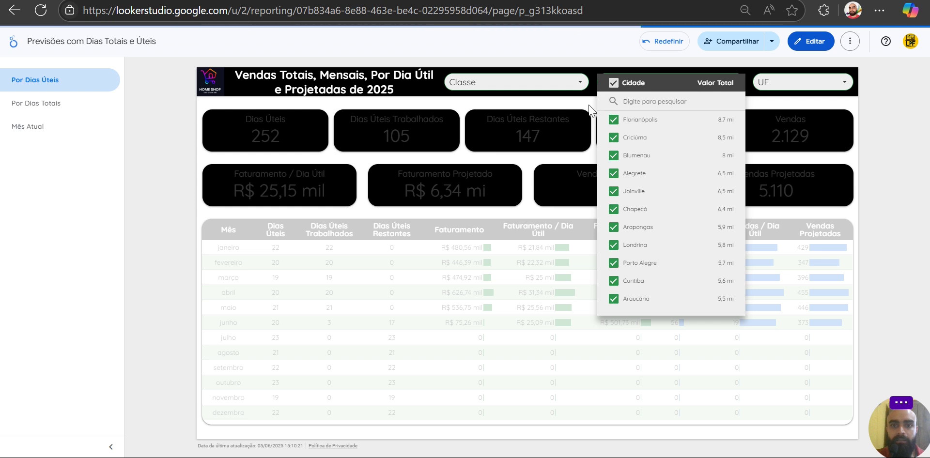
{"action": "left_click", "coordinate": [588, 105]}
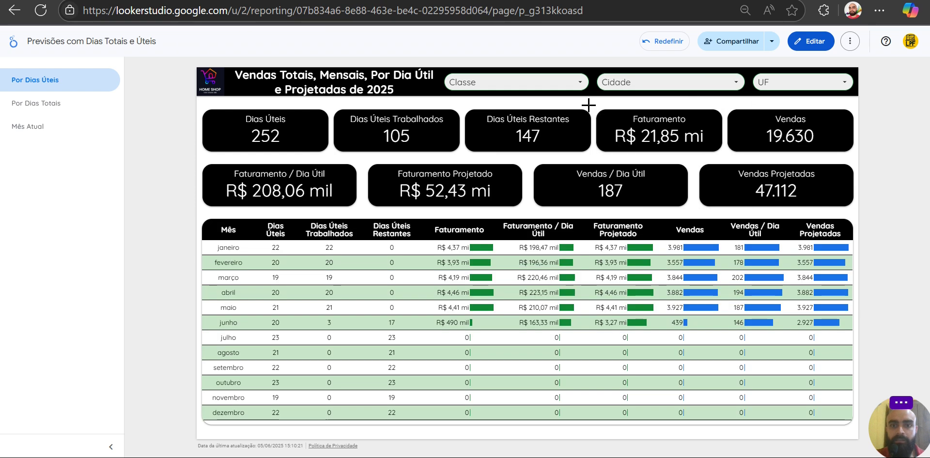
View the total-day projections on the Por Dias Totais page and open the Mês Atual page
{"action": "left_click", "coordinate": [101, 110]}
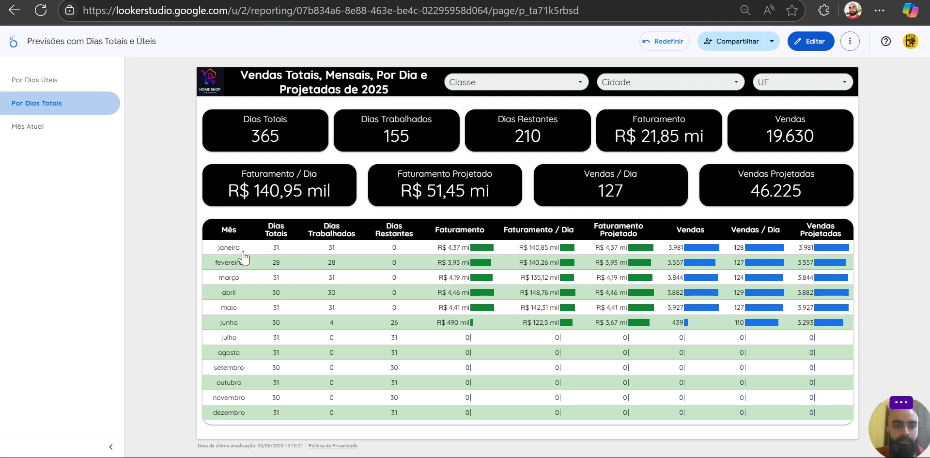
{"action": "left_click", "coordinate": [94, 130]}
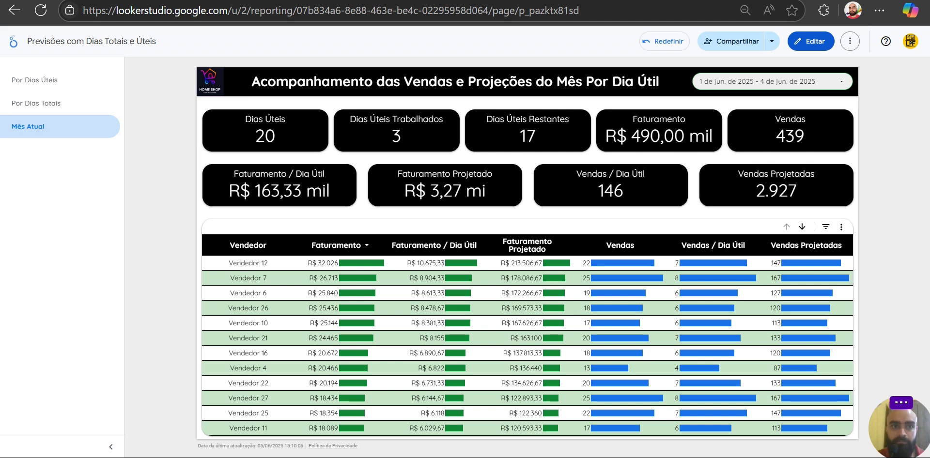
Highlight the first ten entries of the Vendedor column in the Base de dados sheet and return to the report
{"action": "key", "text": "ctrl+Tab"}
{"action": "scroll", "coordinate": [571, 177], "scroll_direction": "right", "scroll_amount": 3}
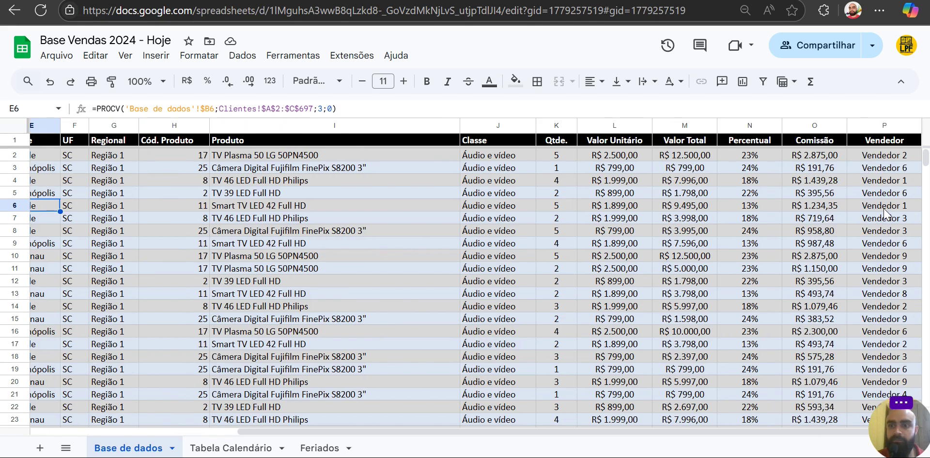
{"action": "left_click_drag", "start_coordinate": [884, 156], "coordinate": [884, 270]}
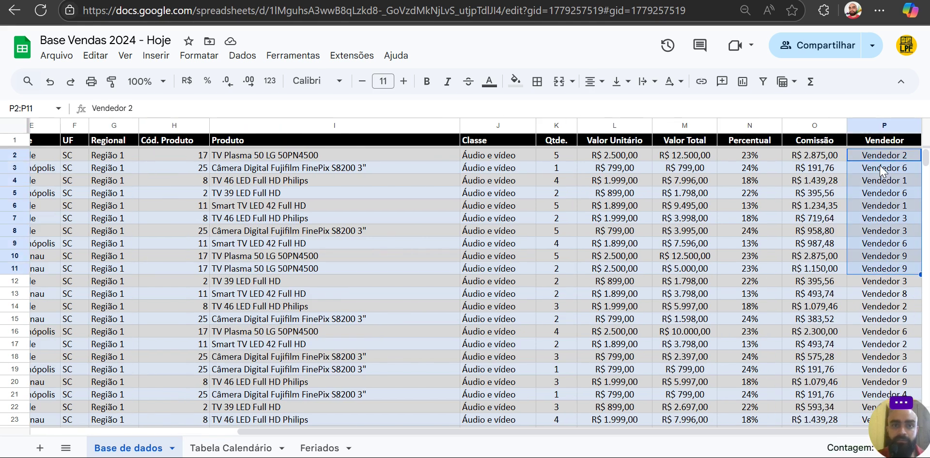
{"action": "key", "text": "ctrl+Tab"}
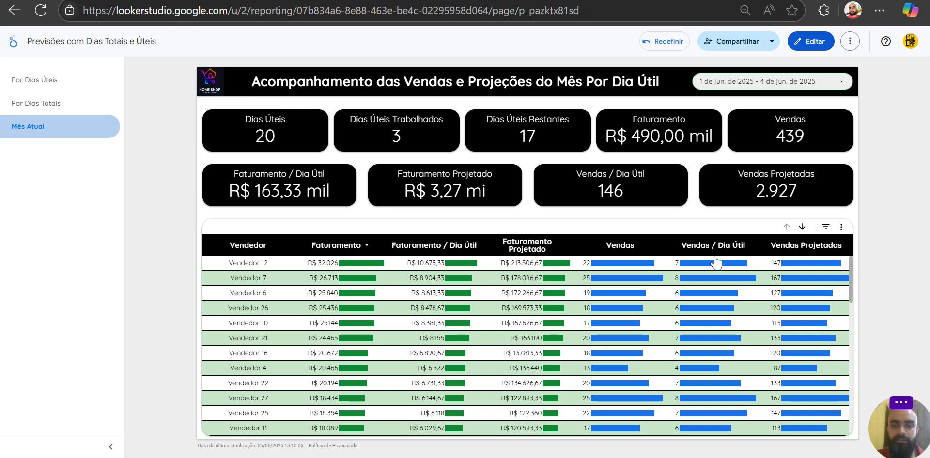
Drill the Mês Atual table down from Vendedor to Cidade and Classe, and return to Vendedor to examine each seller's projected revenue
{"action": "left_click", "coordinate": [800, 231]}
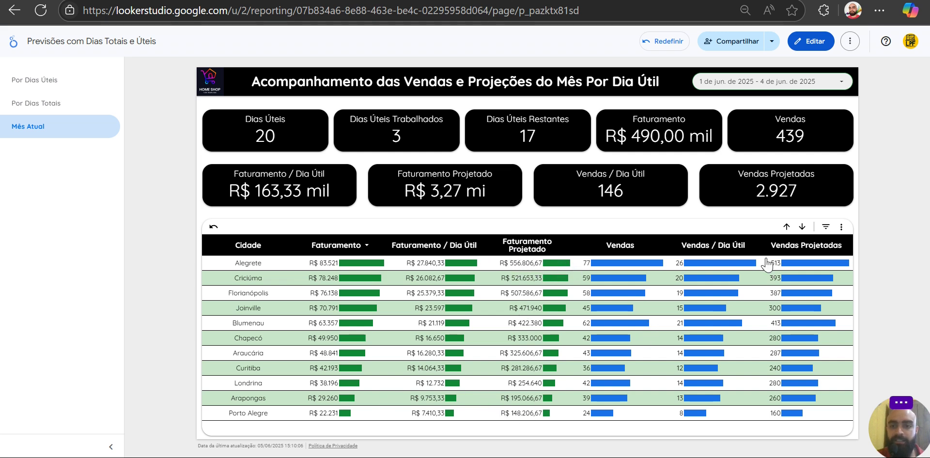
{"action": "left_click", "coordinate": [802, 228]}
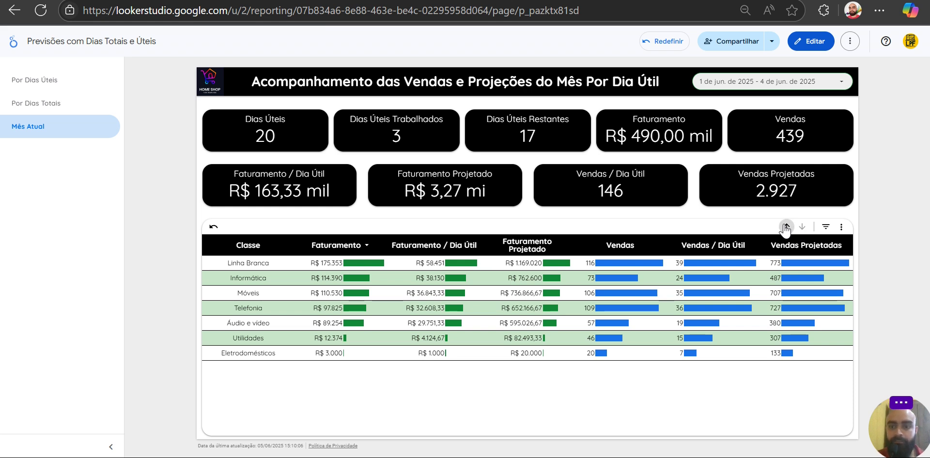
{"action": "left_click", "coordinate": [786, 227]}
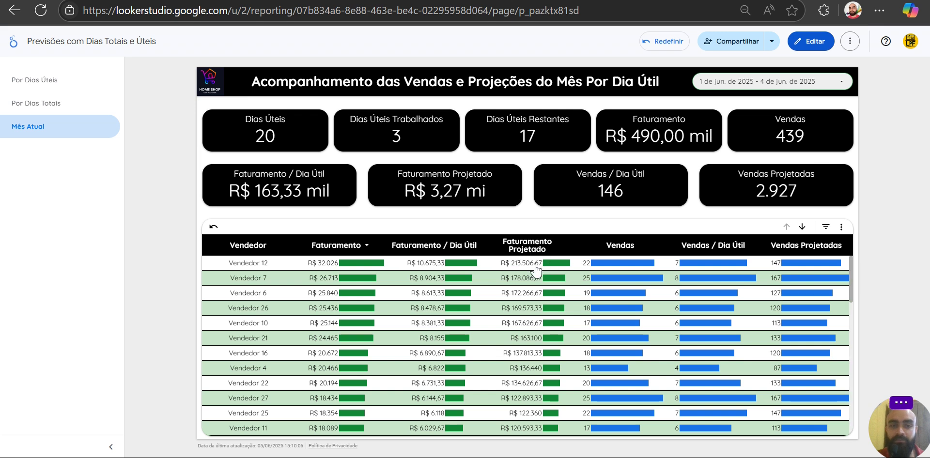
{"action": "mouse_move", "coordinate": [535, 268]}
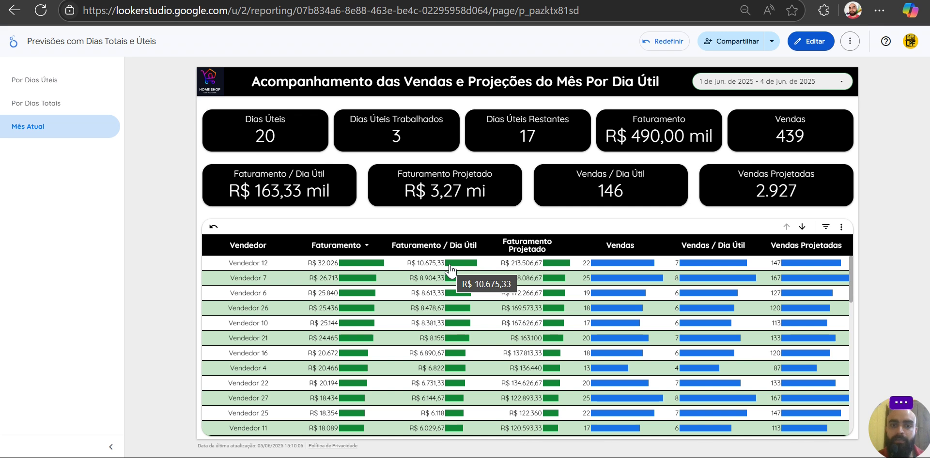
{"action": "mouse_move", "coordinate": [548, 264]}
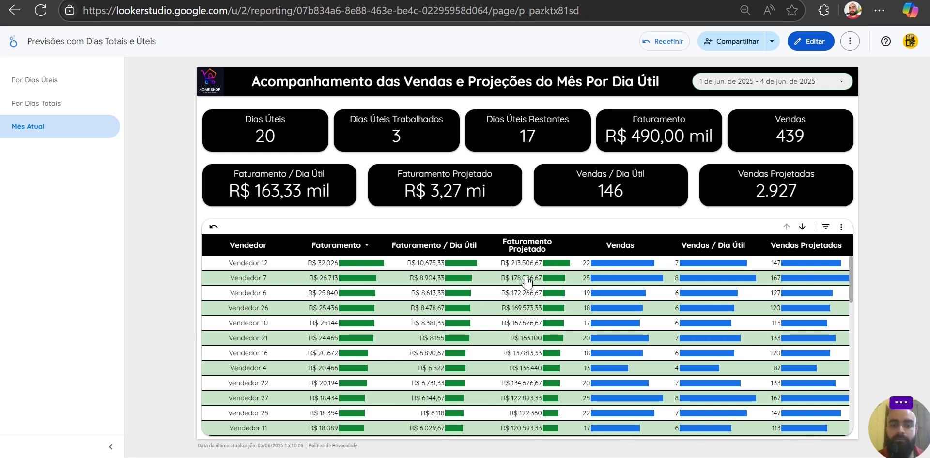
{"action": "mouse_move", "coordinate": [542, 287]}
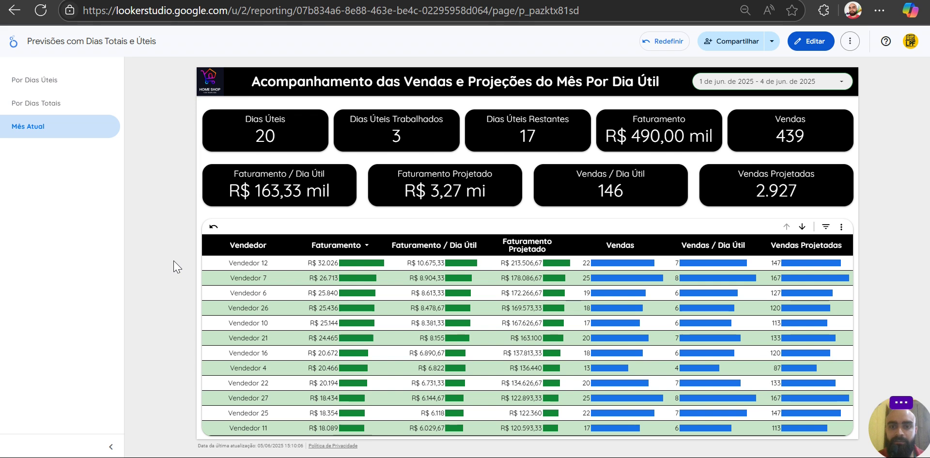
Put the report in edit mode and review its added data sources, glancing at the Tabela Calendário sheet on the way
{"action": "left_click", "coordinate": [814, 45]}
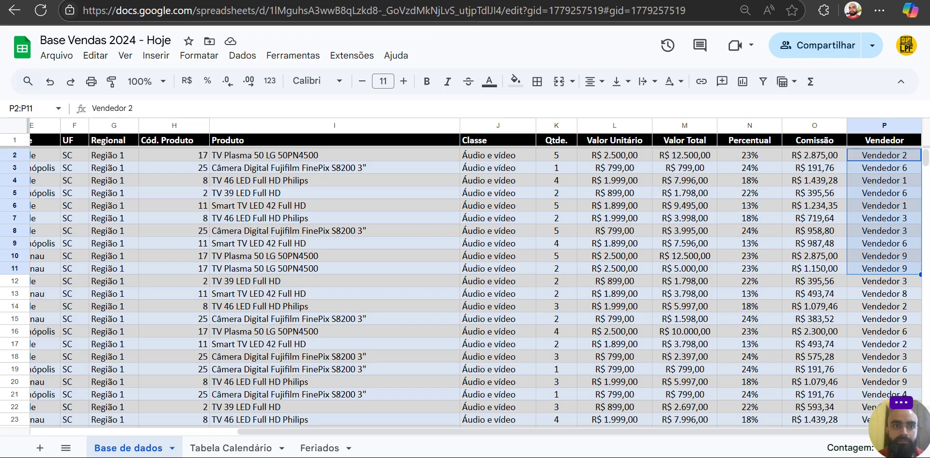
{"action": "left_click", "coordinate": [201, 449]}
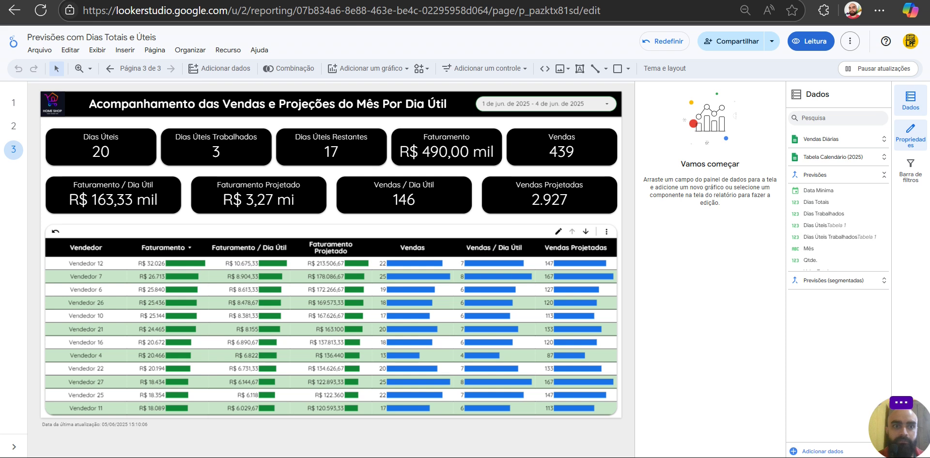
{"action": "left_click", "coordinate": [231, 49]}
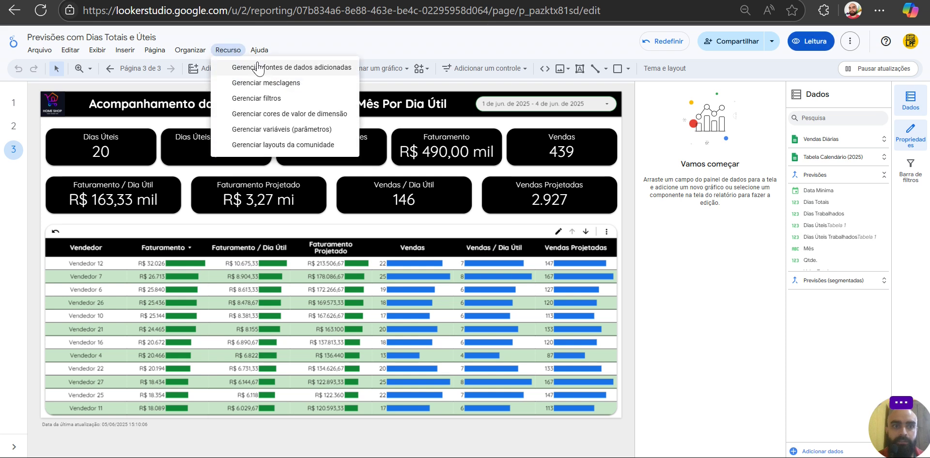
{"action": "left_click", "coordinate": [258, 68]}
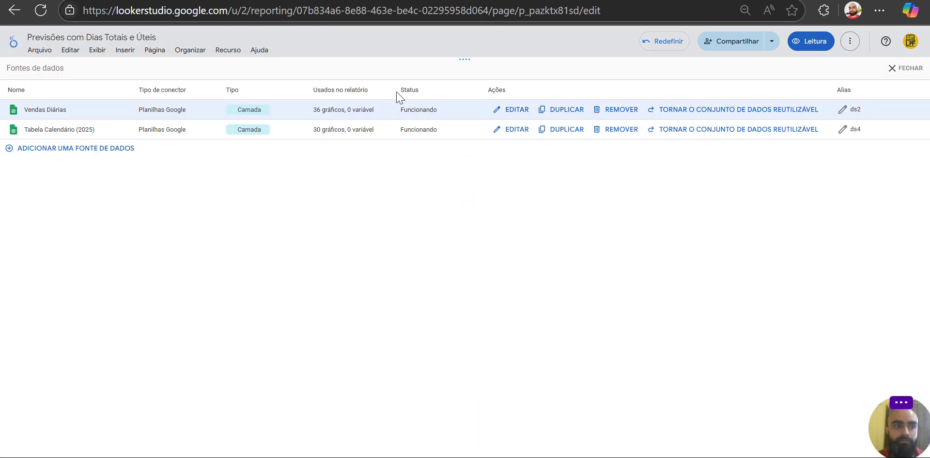
{"action": "left_click", "coordinate": [895, 73]}
Inspect the configurations of the Previsões and Previsões (segmentadas) blends, and put the report back in view mode
{"action": "left_click", "coordinate": [224, 51]}
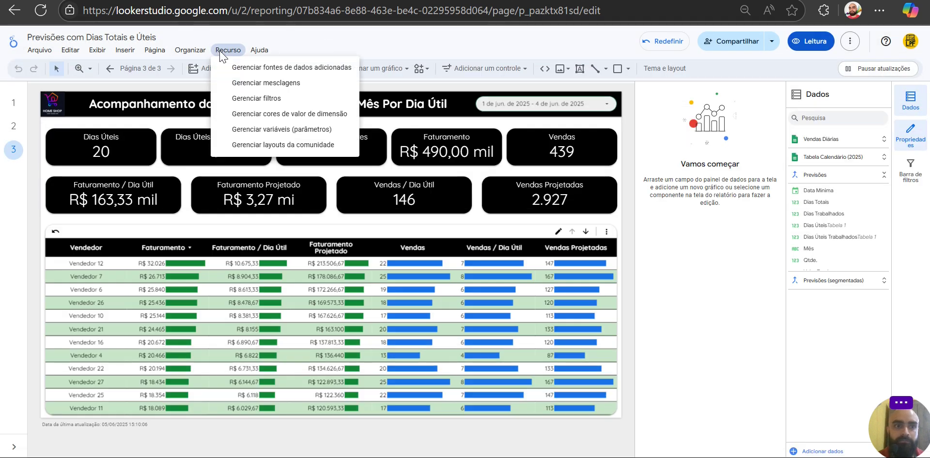
{"action": "left_click", "coordinate": [267, 83]}
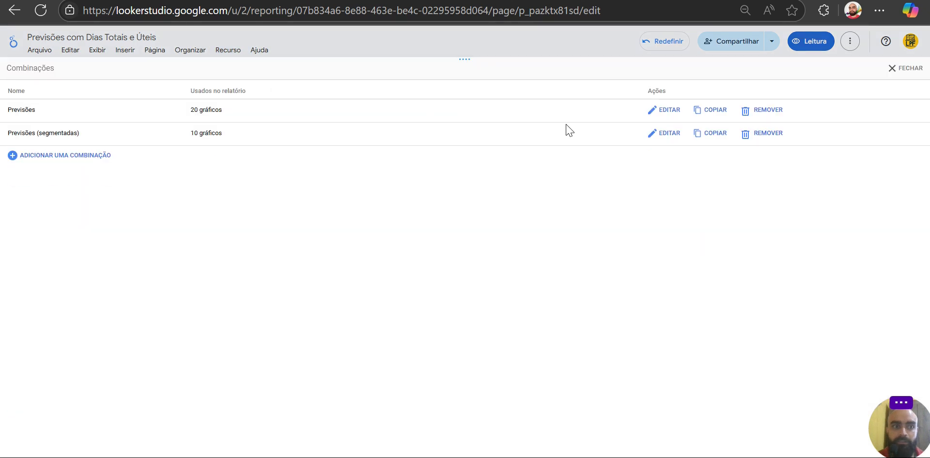
{"action": "left_click", "coordinate": [664, 110]}
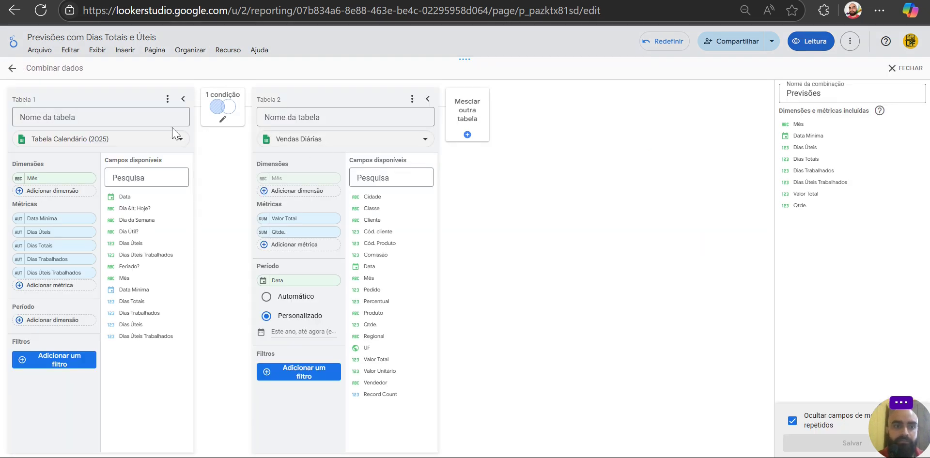
{"action": "left_click", "coordinate": [12, 70]}
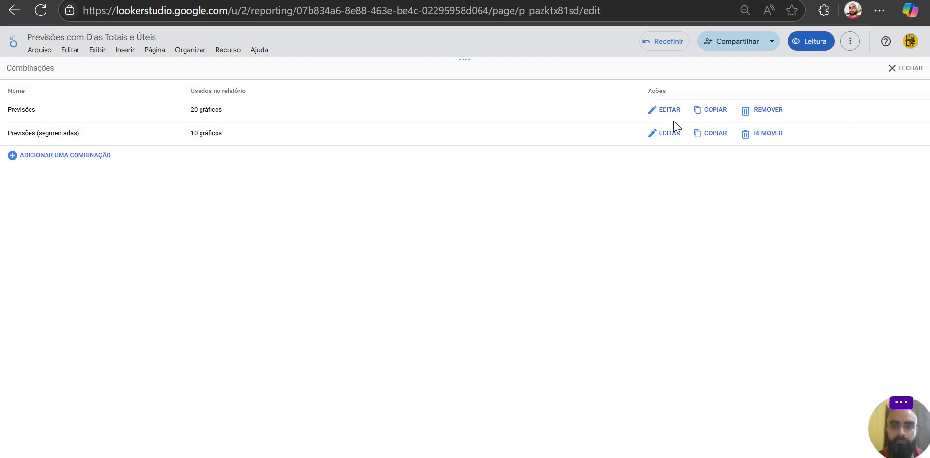
{"action": "left_click", "coordinate": [665, 134]}
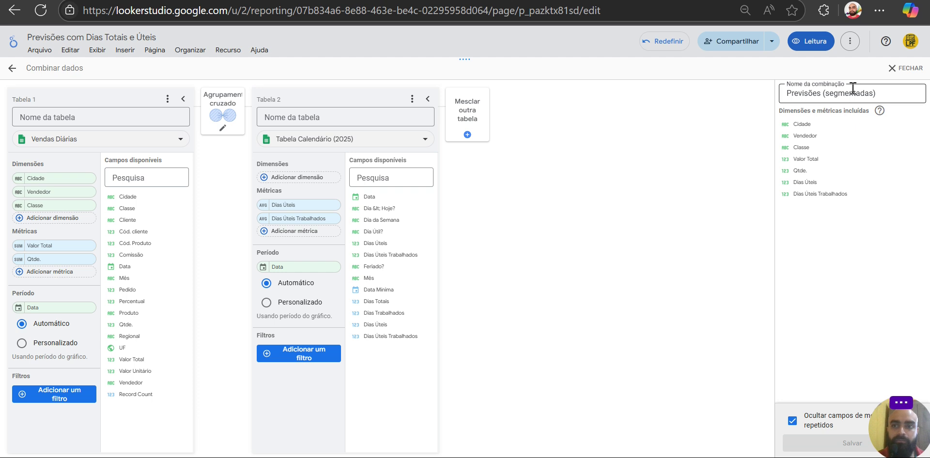
{"action": "left_click", "coordinate": [897, 68]}
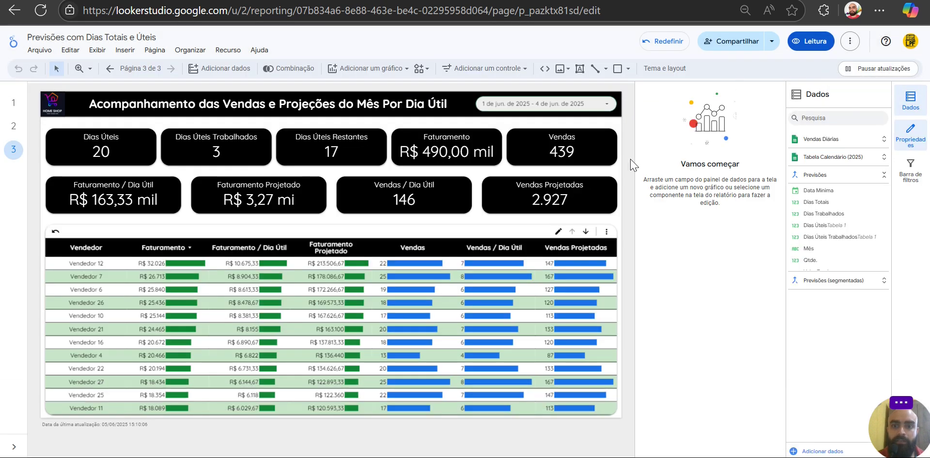
{"action": "left_click", "coordinate": [804, 44]}
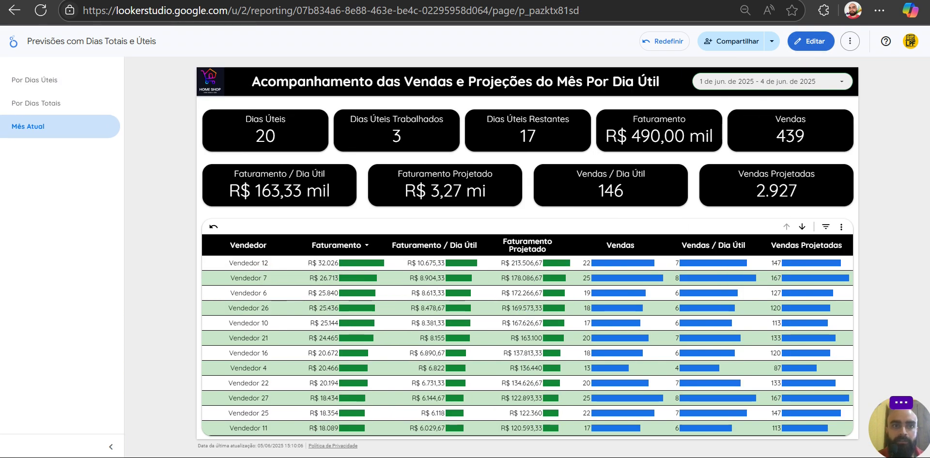
Look at the Tabela Calendário and Base de dados sheets of the sales spreadsheet and return to the projections report
{"action": "left_click", "coordinate": [309, 1]}
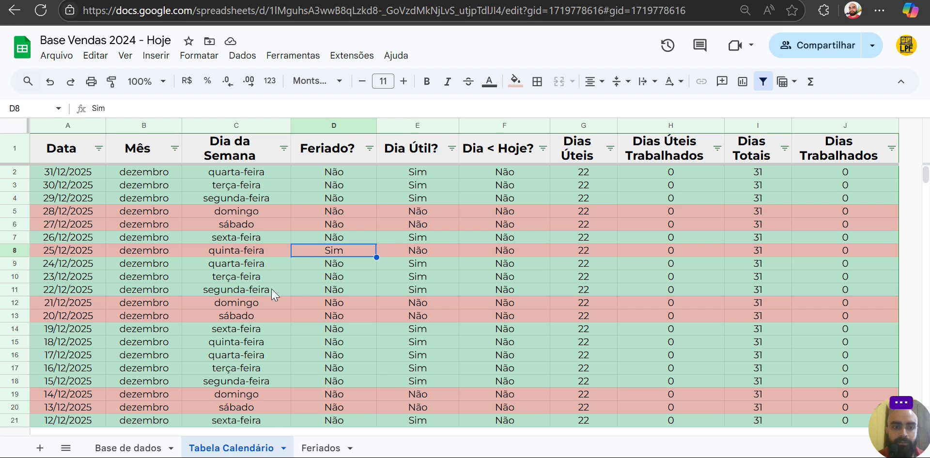
{"action": "left_click", "coordinate": [128, 448]}
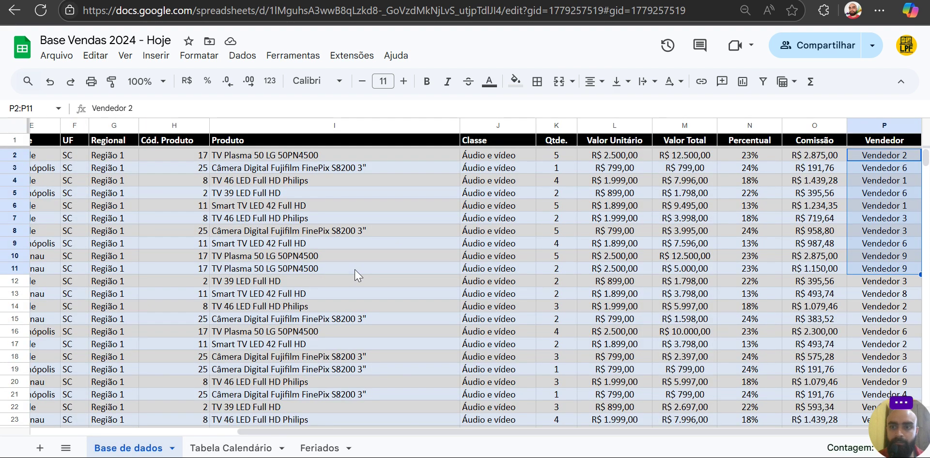
{"action": "scroll", "coordinate": [354, 270], "scroll_direction": "left", "scroll_amount": 2}
{"action": "left_click", "coordinate": [194, 1]}
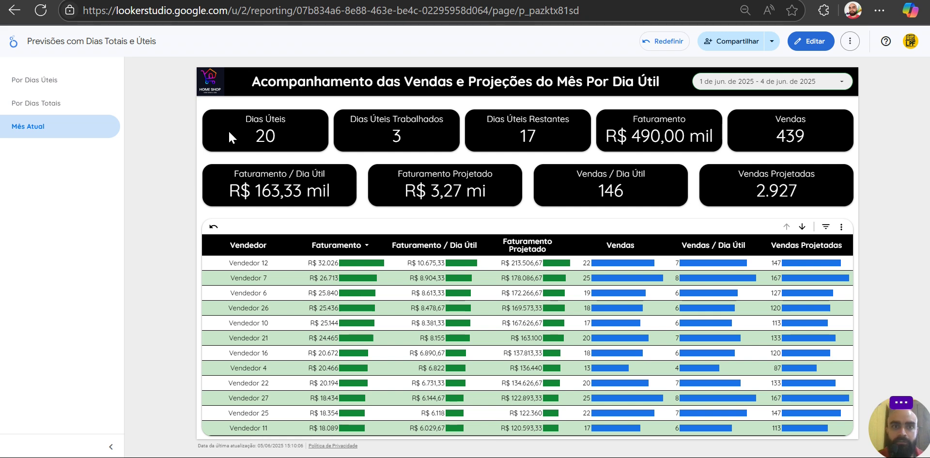
Switch to the Comparativo Ano-Ano report and examine its 2025 performance cards, monthly comparison and by-dimension tables
{"action": "left_click", "coordinate": [233, 1]}
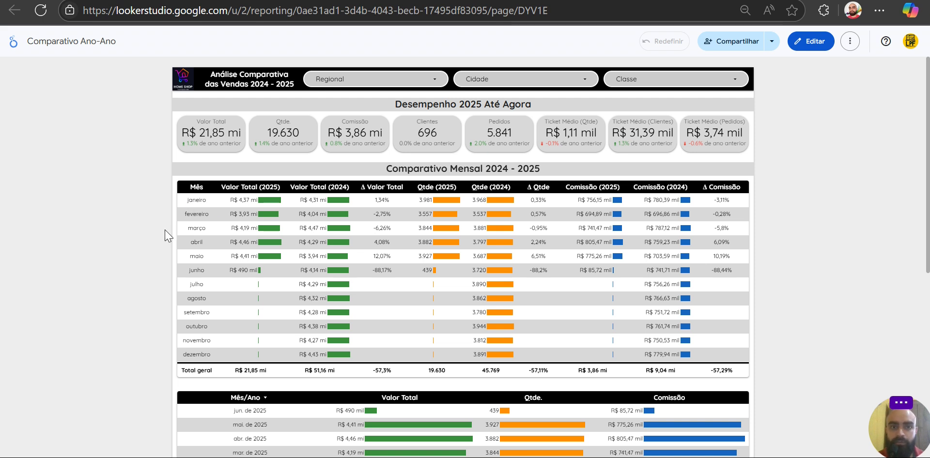
{"action": "scroll", "coordinate": [151, 249], "scroll_direction": "down", "scroll_amount": 1}
{"action": "scroll", "coordinate": [151, 249], "scroll_direction": "up", "scroll_amount": 1}
{"action": "left_click", "coordinate": [256, 1]}
{"action": "scroll", "coordinate": [129, 339], "scroll_direction": "down", "scroll_amount": 7}
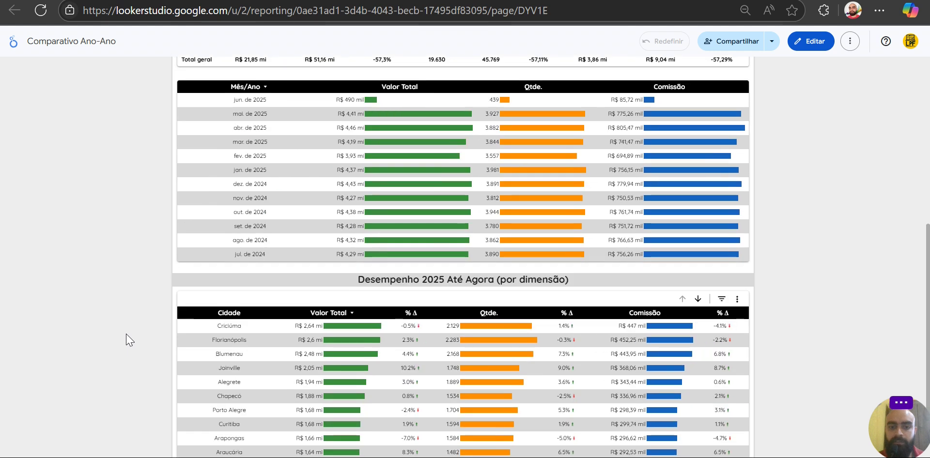
{"action": "scroll", "coordinate": [128, 339], "scroll_direction": "up", "scroll_amount": 7}
{"action": "left_click_drag", "start_coordinate": [184, 145], "coordinate": [239, 145]}
{"action": "left_click", "coordinate": [216, 131]}
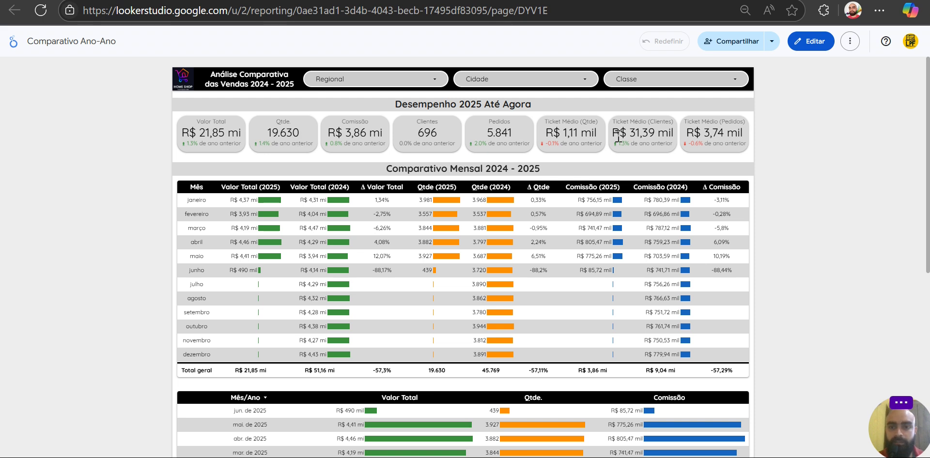
Examine the Comparativo Ano-Ano monthly comparison and by-dimension tables alongside the current-month projections page of the Previsões com Dias Totais e Úteis report
{"action": "scroll", "coordinate": [772, 256], "scroll_direction": "down", "scroll_amount": 10}
{"action": "scroll", "coordinate": [770, 256], "scroll_direction": "up", "scroll_amount": 10}
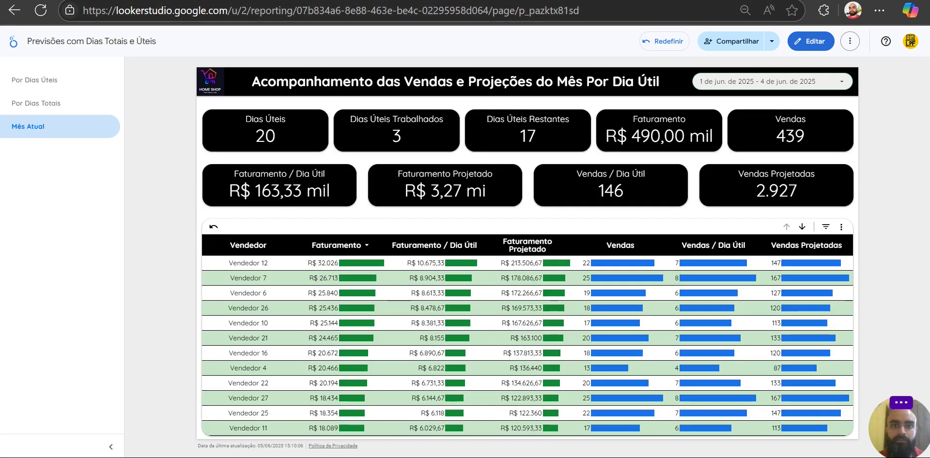
{"action": "key", "text": "ctrl+Tab"}
{"action": "scroll", "coordinate": [154, 334], "scroll_direction": "down", "scroll_amount": 4}
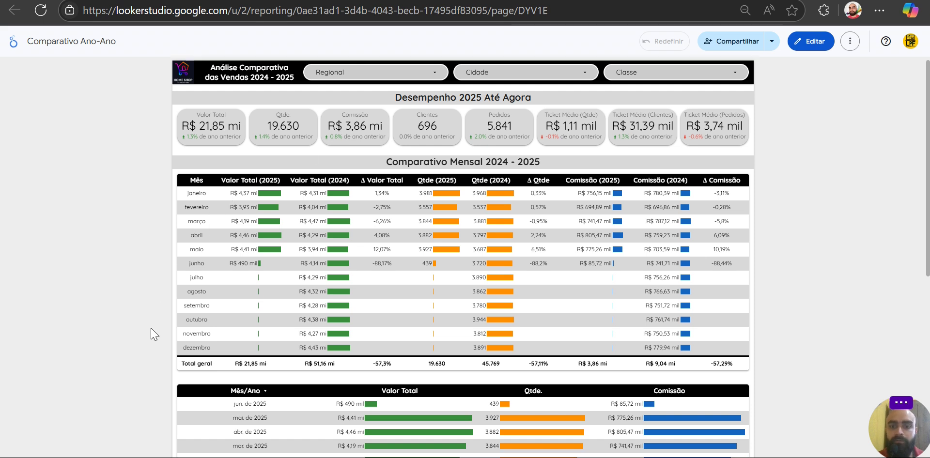
{"action": "scroll", "coordinate": [154, 334], "scroll_direction": "down", "scroll_amount": 1}
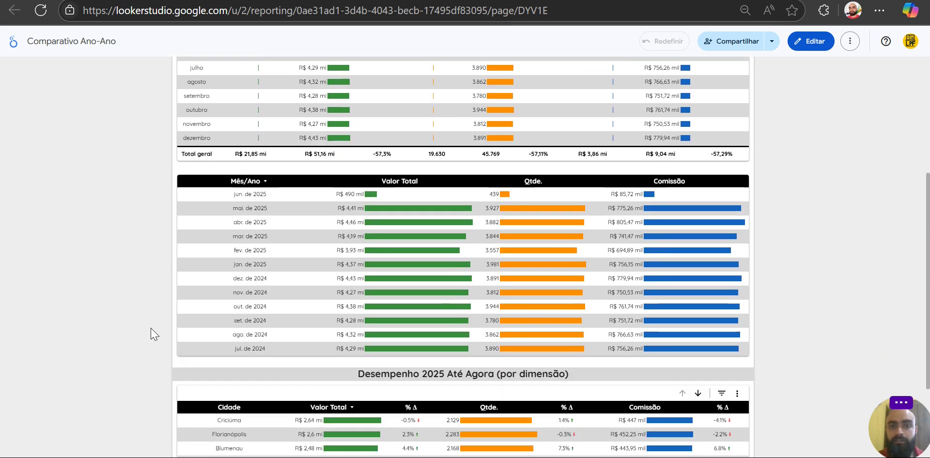
{"action": "scroll", "coordinate": [154, 335], "scroll_direction": "up", "scroll_amount": 5}
{"action": "key", "text": "ctrl+shift+Tab"}
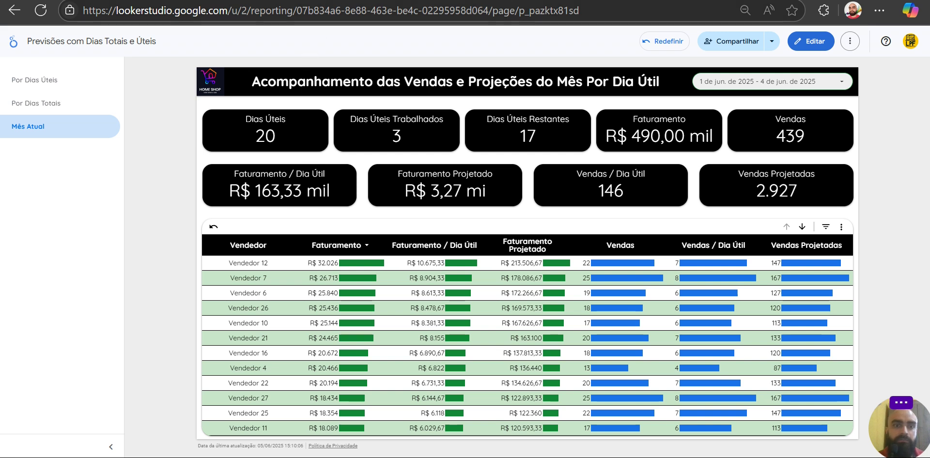
Switch past the Comparativo Ano-Ano report to the Base Vendas 2024 - Hoje spreadsheet and look at its Tabela Calendário and Base de dados sheets
{"action": "key", "text": "ctrl+Tab"}
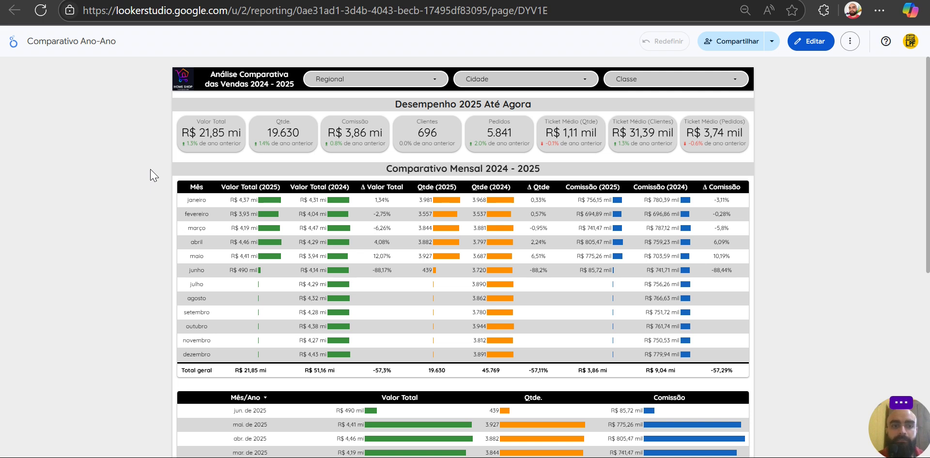
{"action": "key", "text": "ctrl+Tab"}
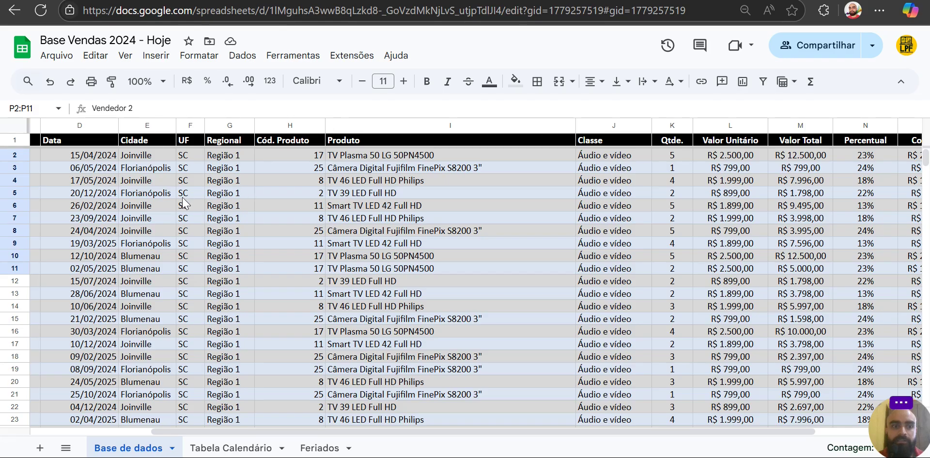
{"action": "key", "text": "ctrl+Tab"}
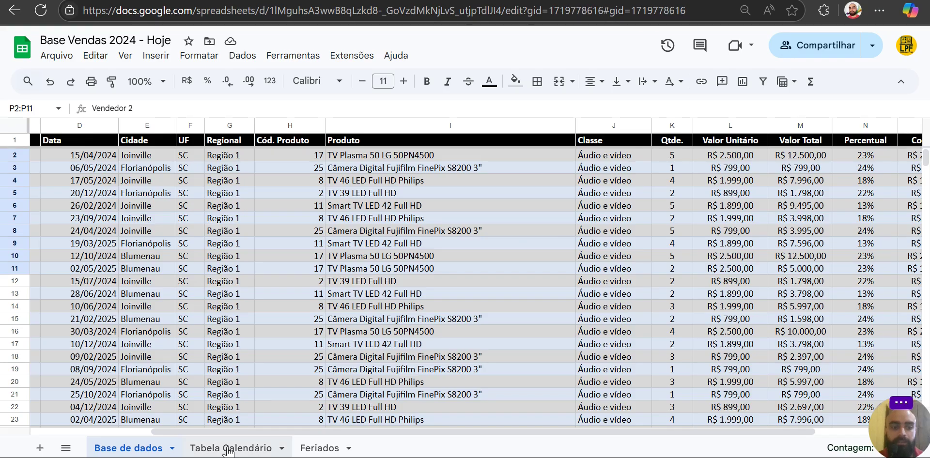
{"action": "left_click", "coordinate": [231, 448]}
{"action": "left_click", "coordinate": [158, 448]}
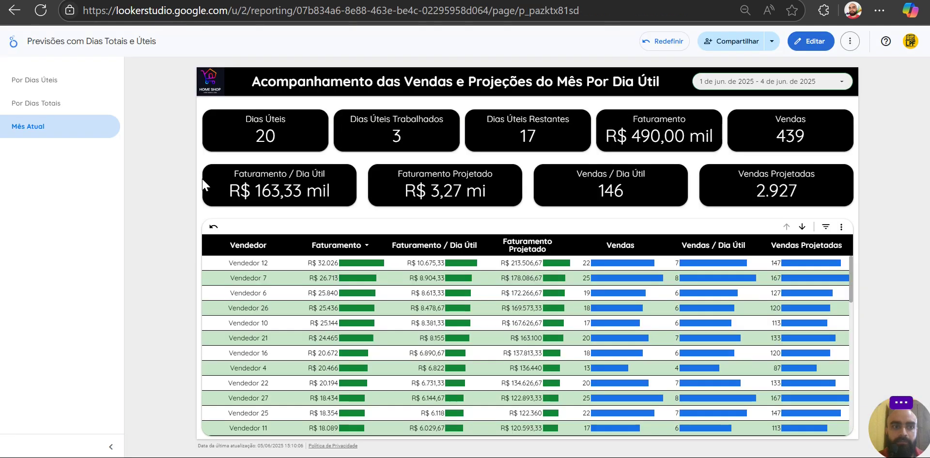
View the Por Dias Totais page of the projections report, followed by the Por Dias Úteis page
{"action": "left_click", "coordinate": [70, 105]}
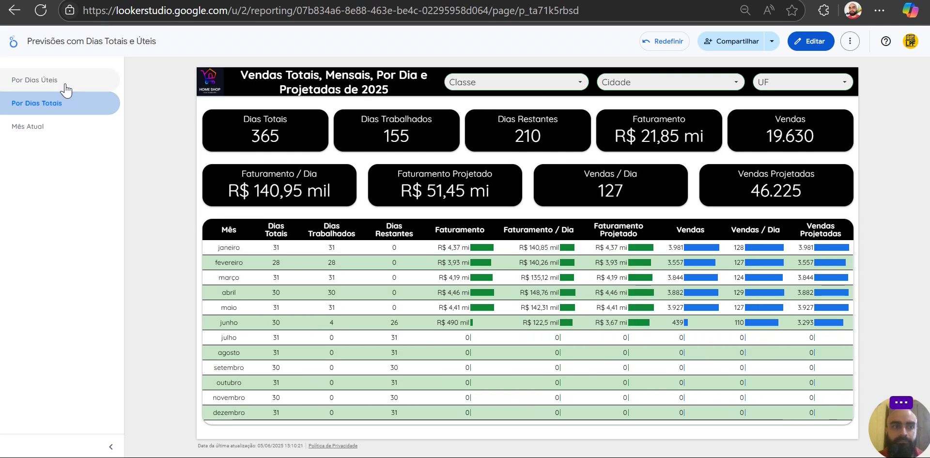
{"action": "left_click", "coordinate": [66, 90]}
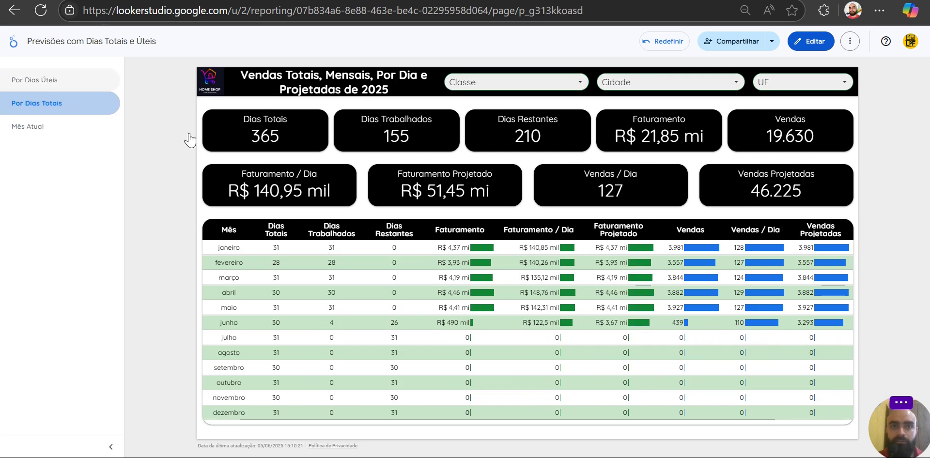